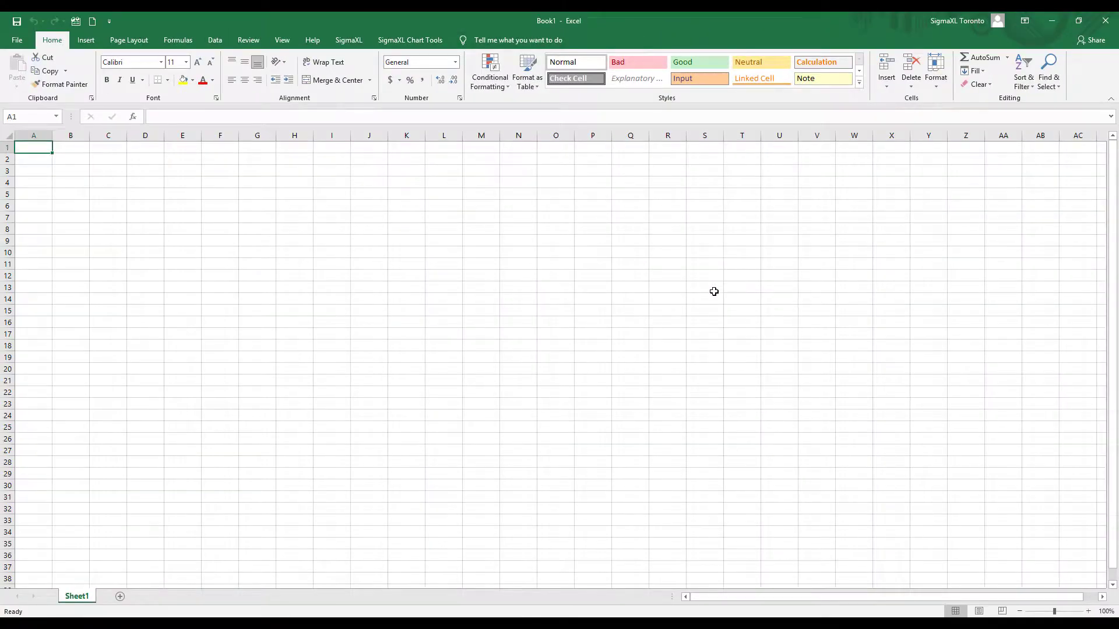
# From SigmaXL Help > Sample Data, open Chemical Process Concentration - Series A.xlsx
pyautogui.click(348, 42)
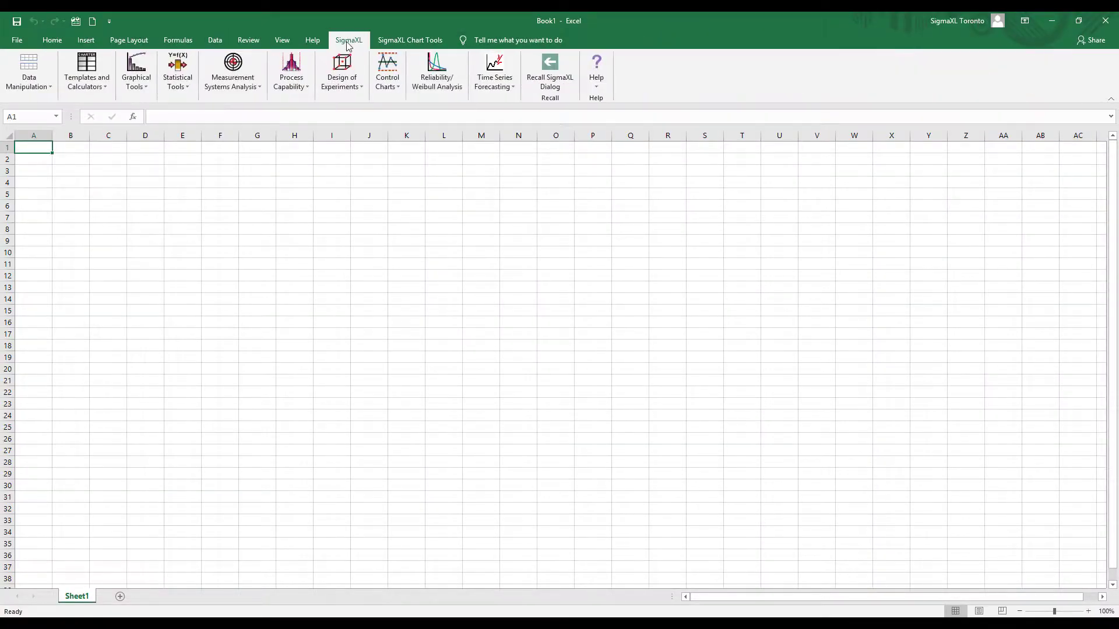
pyautogui.click(597, 87)
pyautogui.click(604, 235)
pyautogui.moveTo(719, 354); pyautogui.dragTo(719, 386)
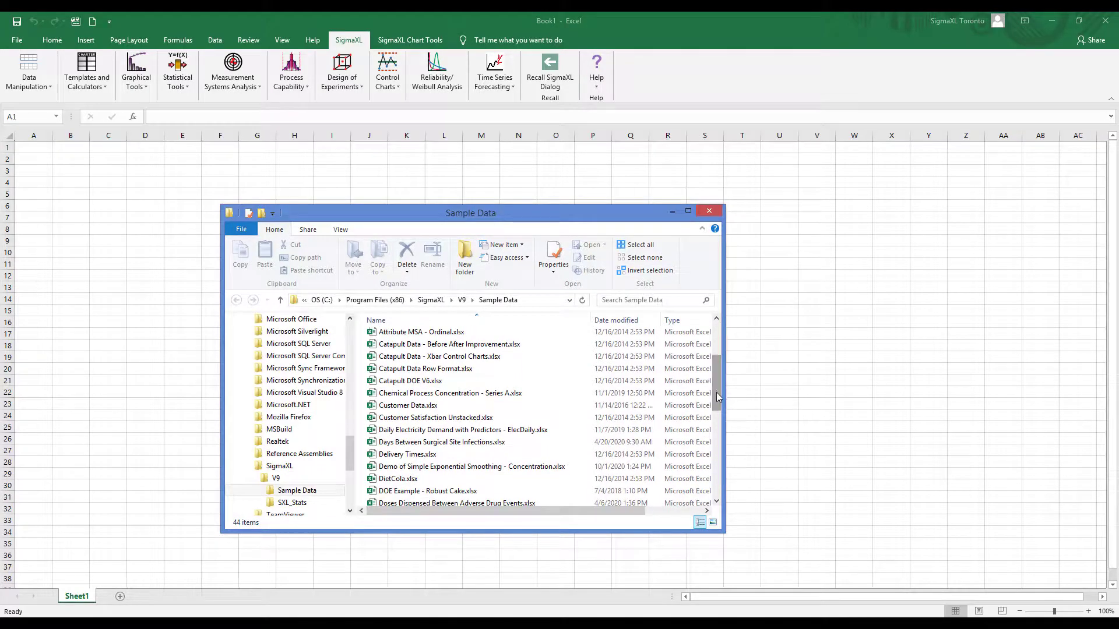
pyautogui.doubleClick(505, 395)
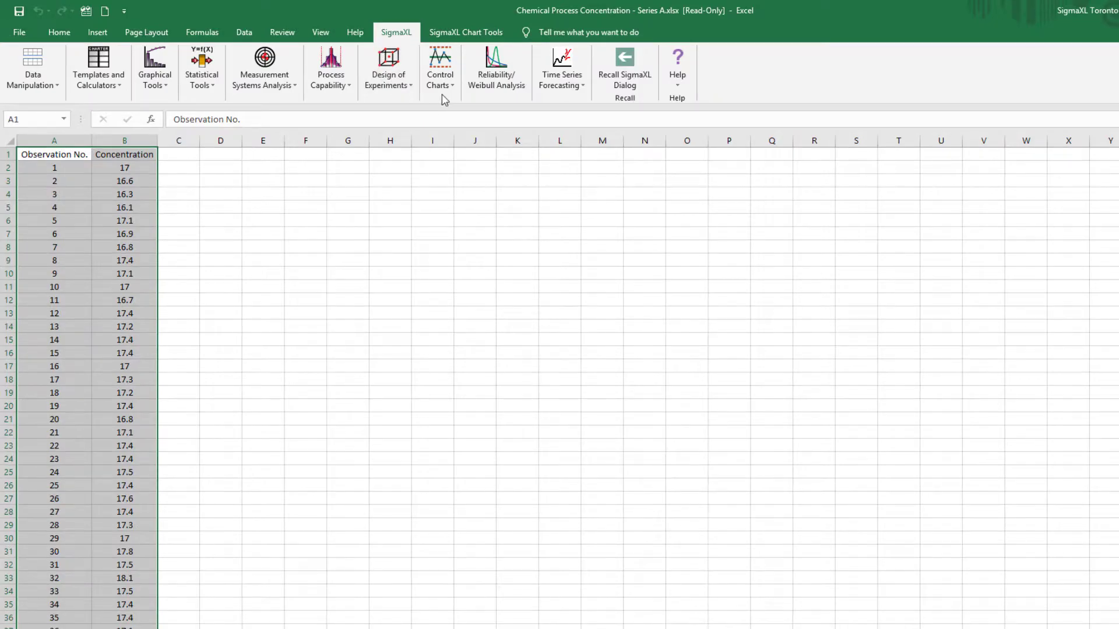
# Build an Individuals chart with Concentration as the Numeric Data Variable (Y)
pyautogui.click(441, 86)
pyautogui.click(466, 132)
pyautogui.click(682, 407)
pyautogui.click(438, 266)
pyautogui.click(578, 260)
pyautogui.click(854, 265)
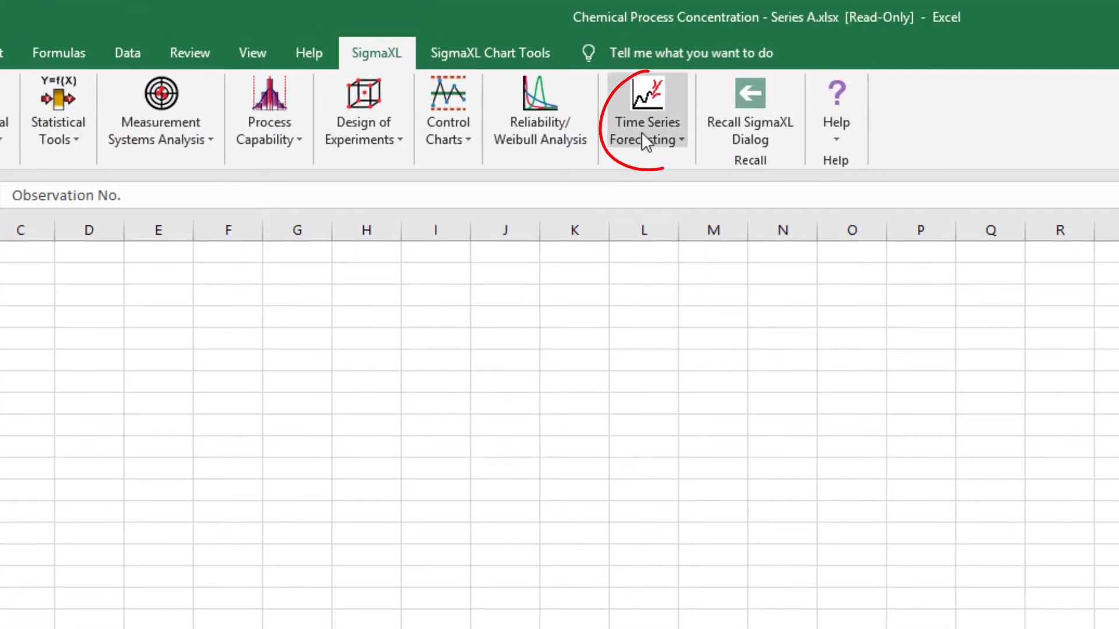
# Set Concentration as the ARIMA Control Chart time series and uncheck Display ACF/PACF/LB Plots
pyautogui.click(643, 134)
pyautogui.moveTo(769, 376)
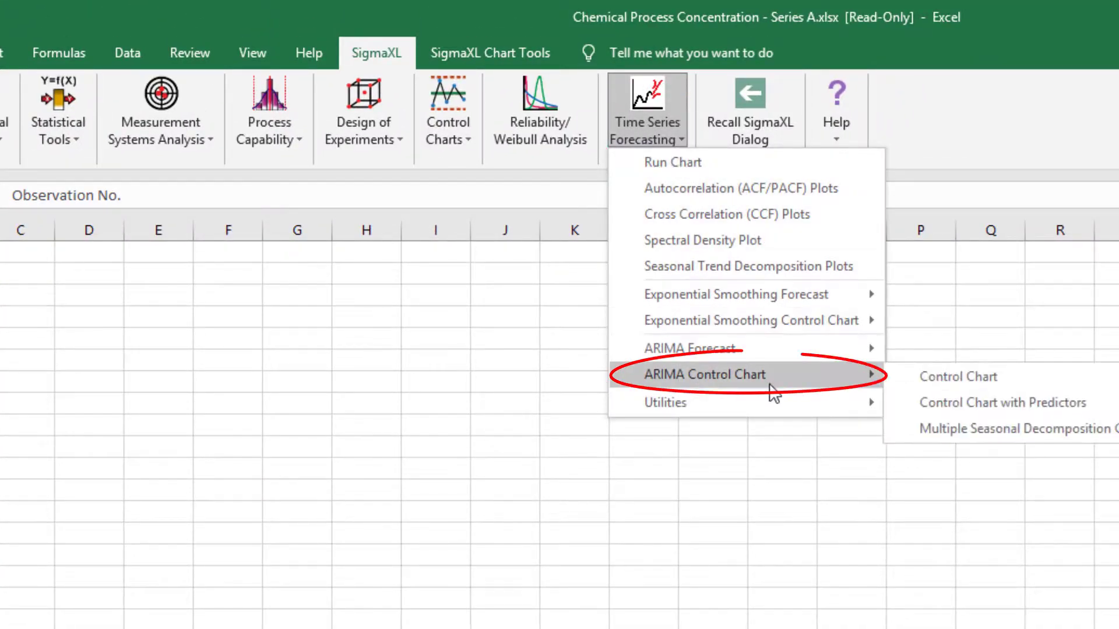
pyautogui.click(948, 385)
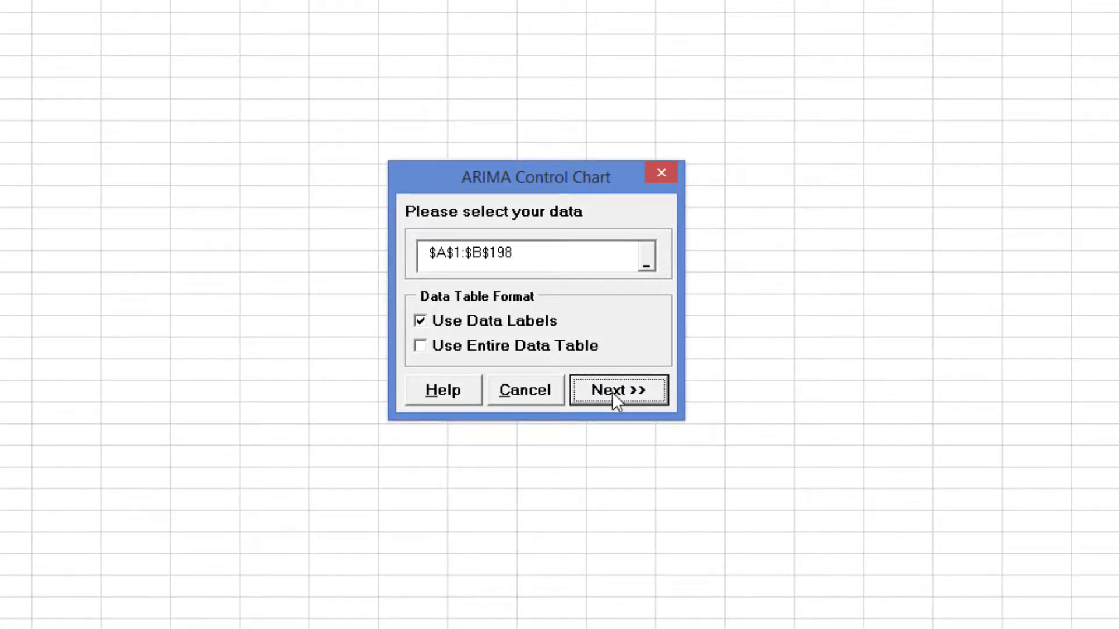
pyautogui.click(657, 441)
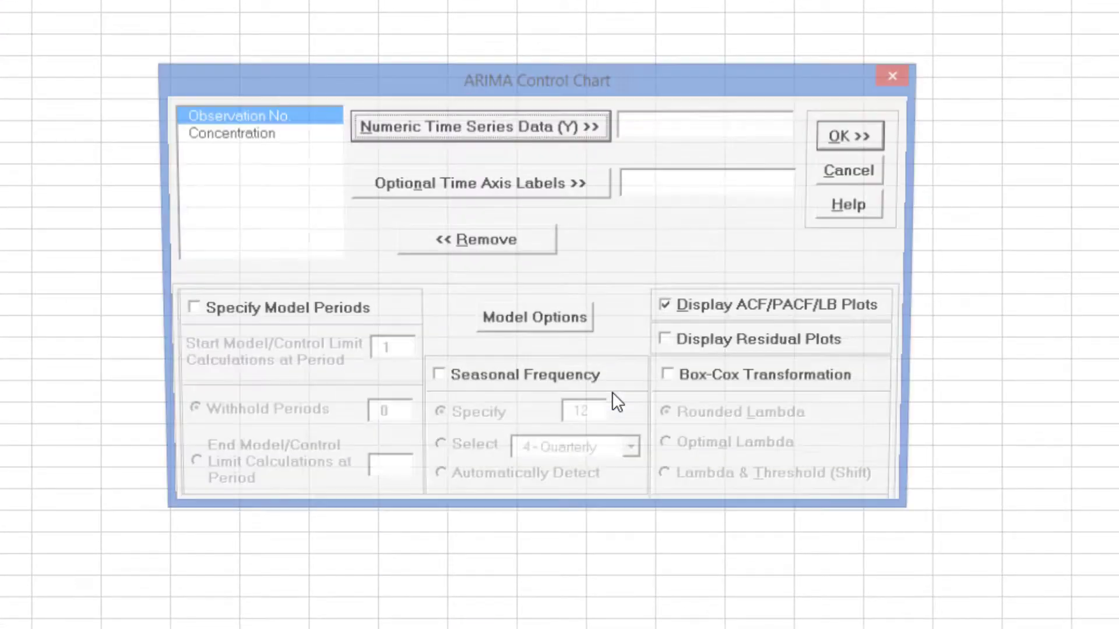
pyautogui.click(261, 135)
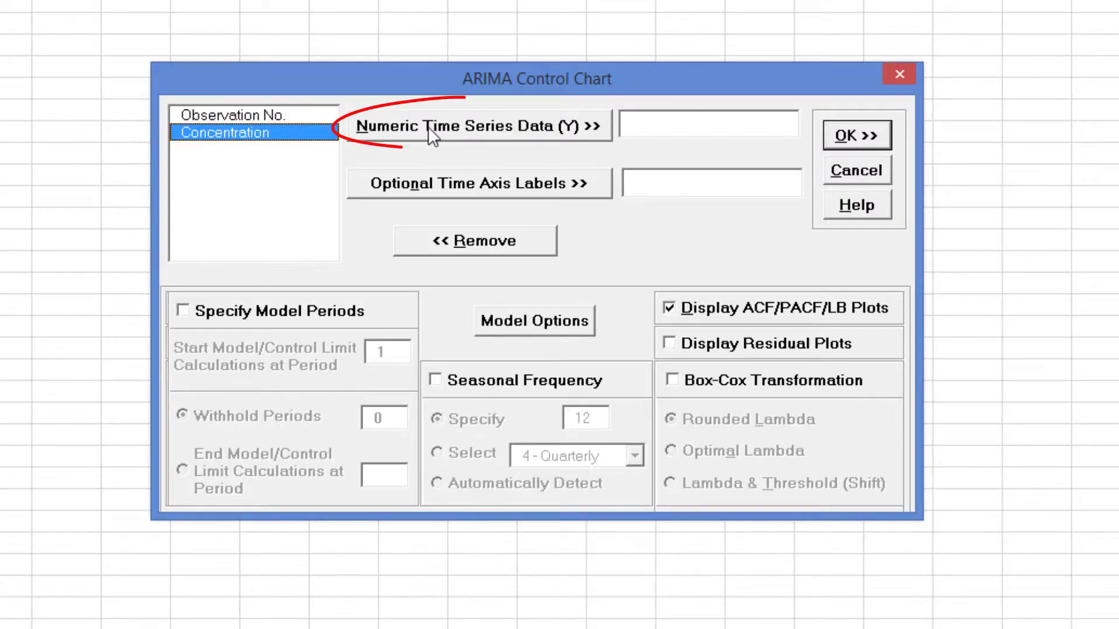
pyautogui.click(494, 125)
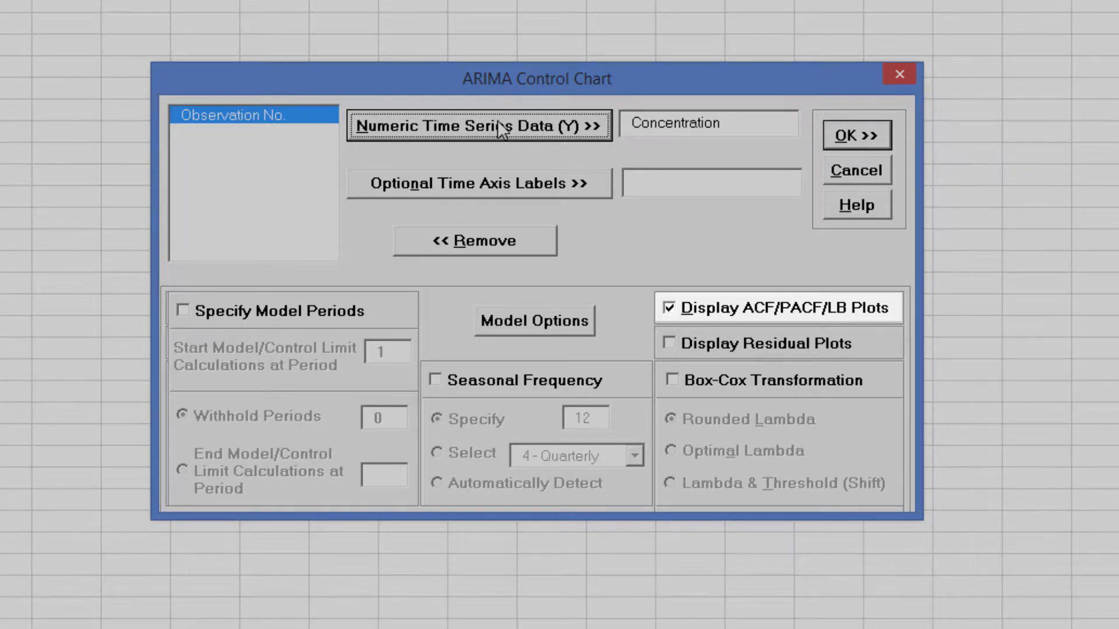
pyautogui.click(756, 319)
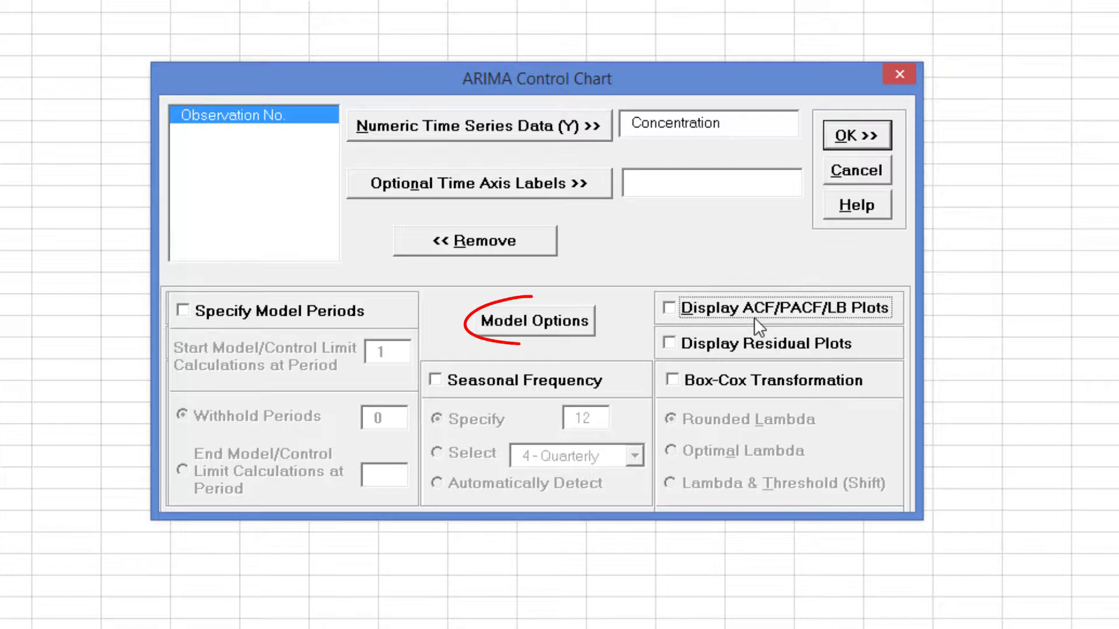
# In Model Options, specify the ARIMA model manually with d = 1 and q = 1
pyautogui.click(561, 328)
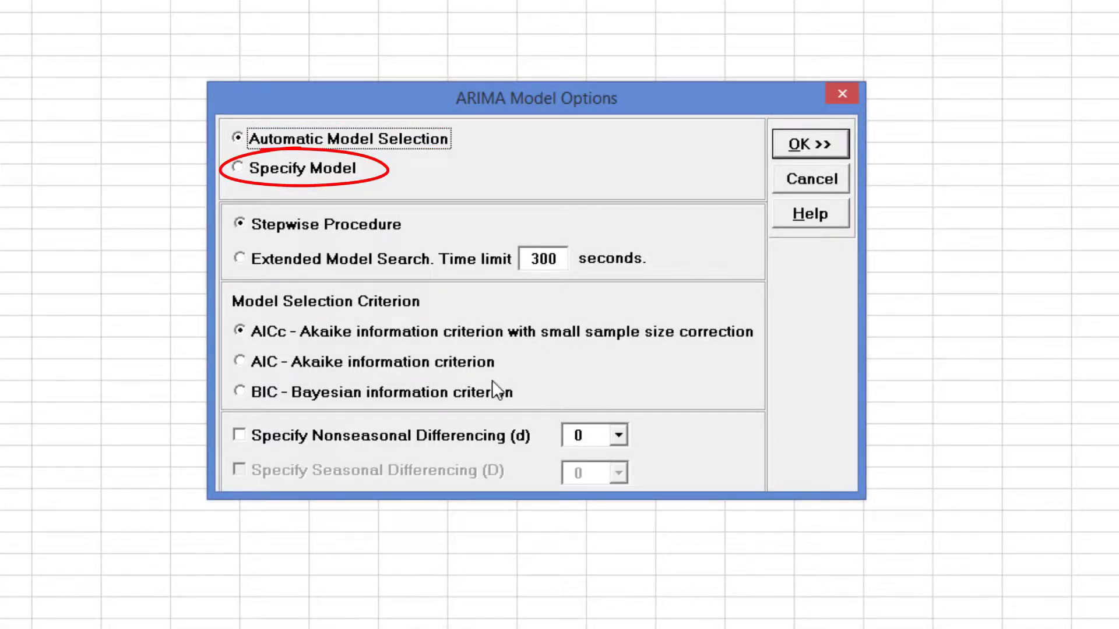
pyautogui.click(339, 175)
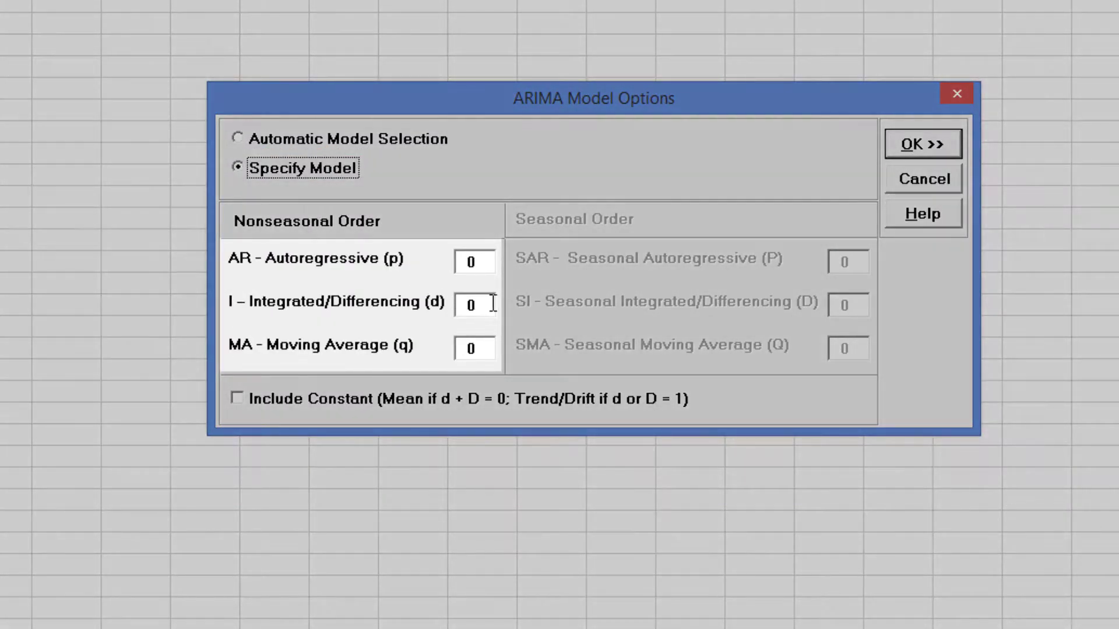
pyautogui.moveTo(493, 303); pyautogui.dragTo(420, 303)
pyautogui.write('1')
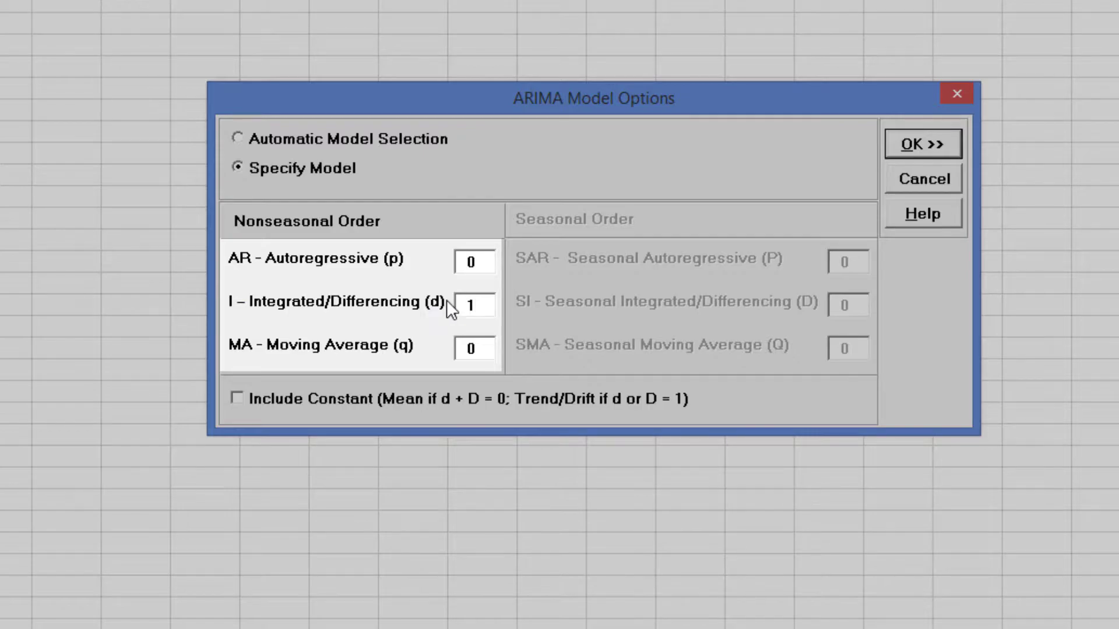
pyautogui.press('Tab')
pyautogui.write('1')
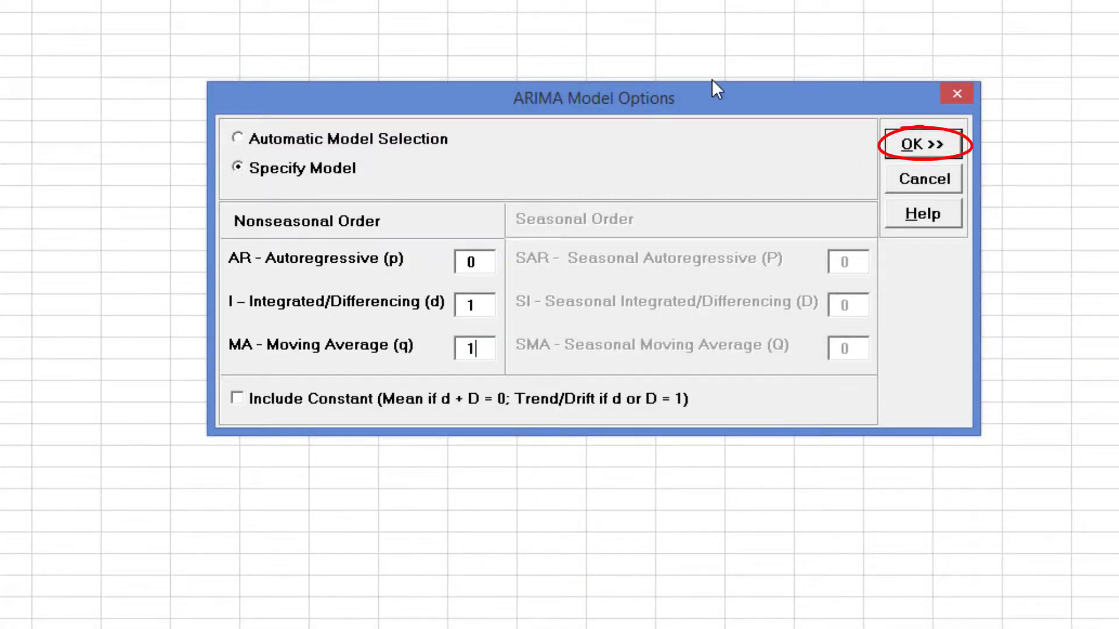
pyautogui.click(914, 144)
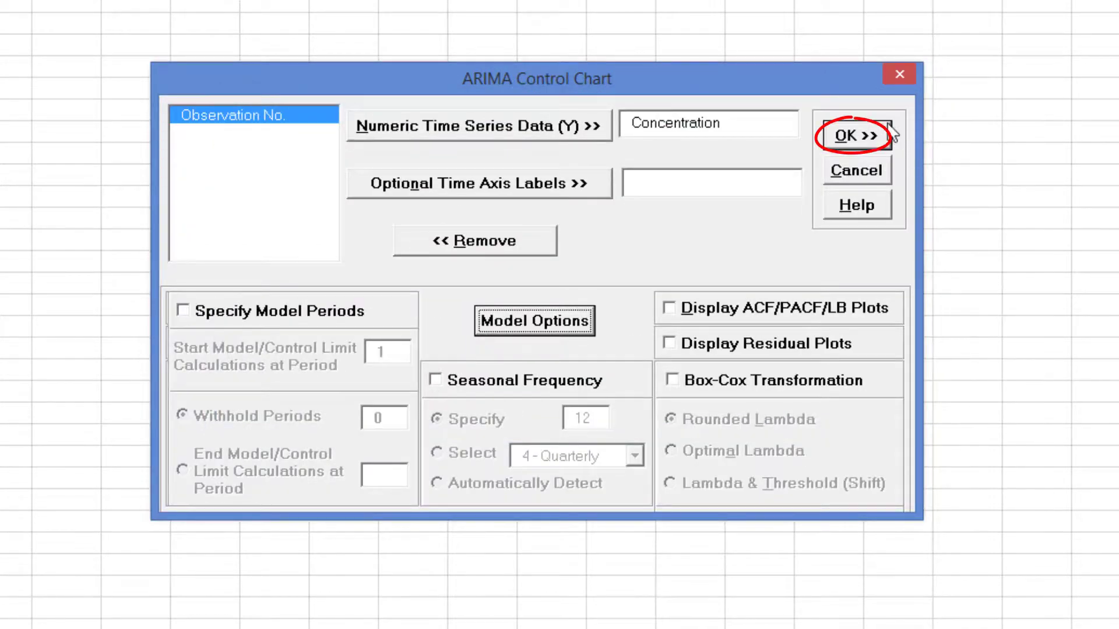
# Run the ARIMA Control Chart to generate the residuals and moving limits charts
pyautogui.click(864, 146)
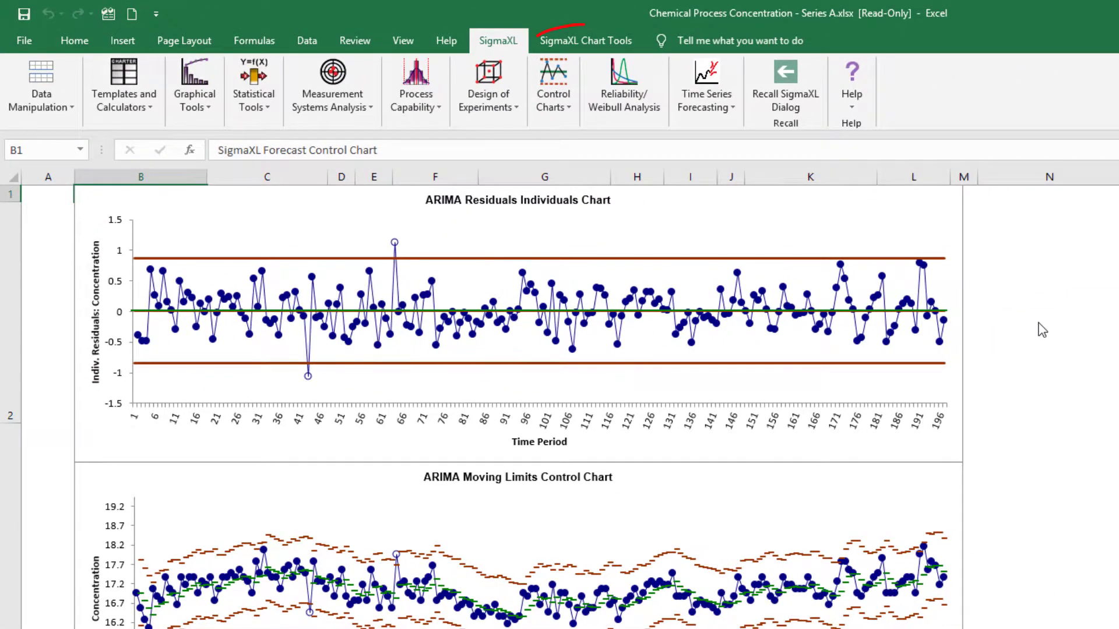
# Enable scrolling on the ARIMA control charts from SigmaXL Chart Tools
pyautogui.click(583, 41)
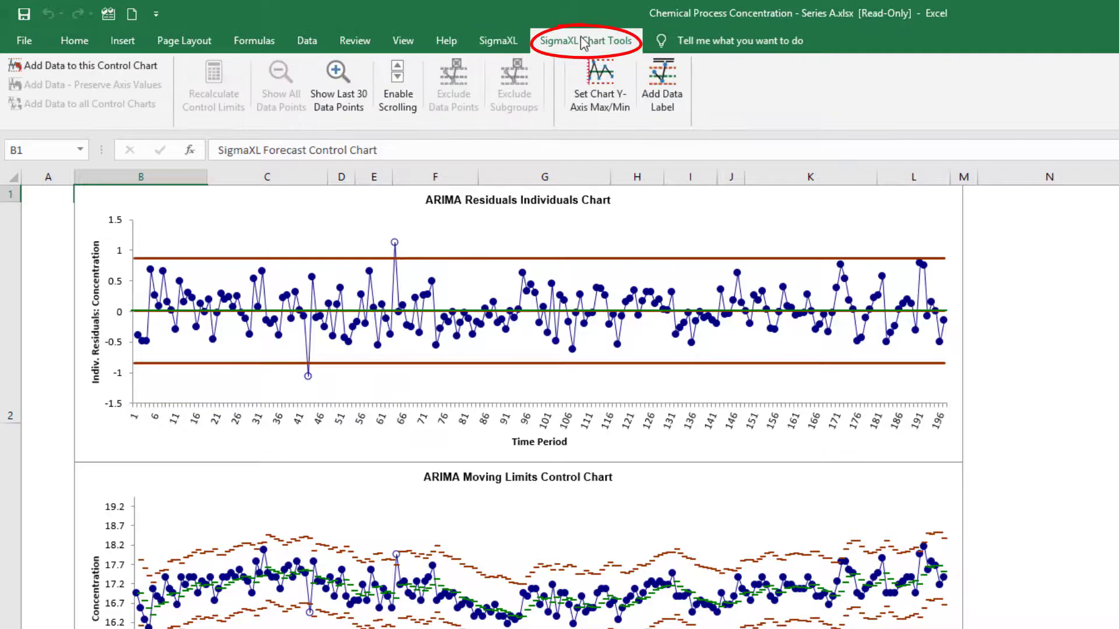
pyautogui.click(398, 87)
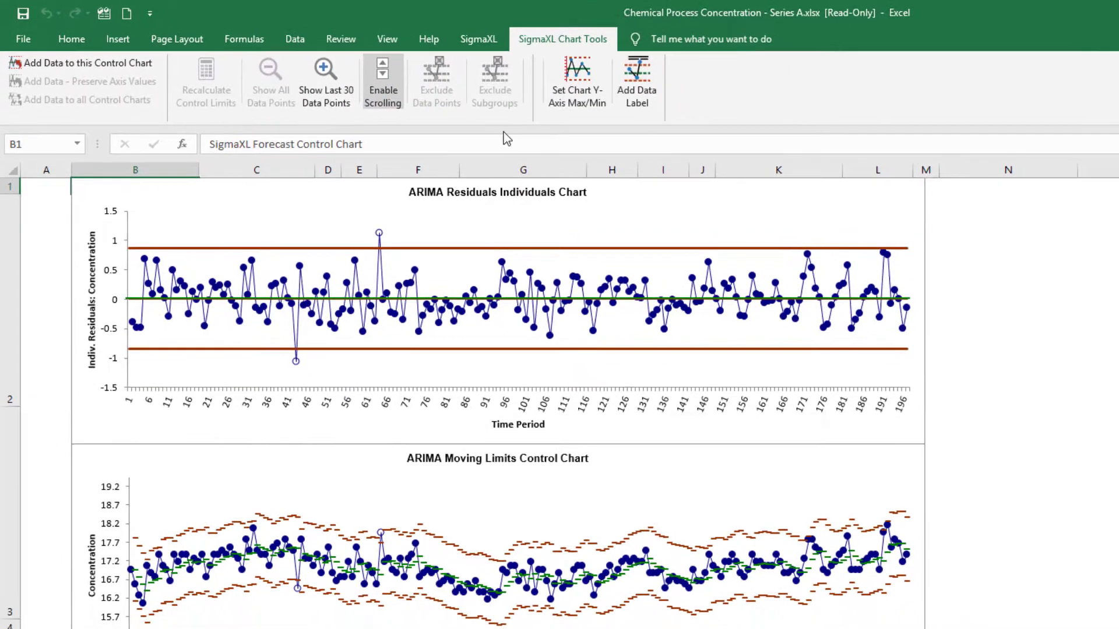
pyautogui.click(747, 357)
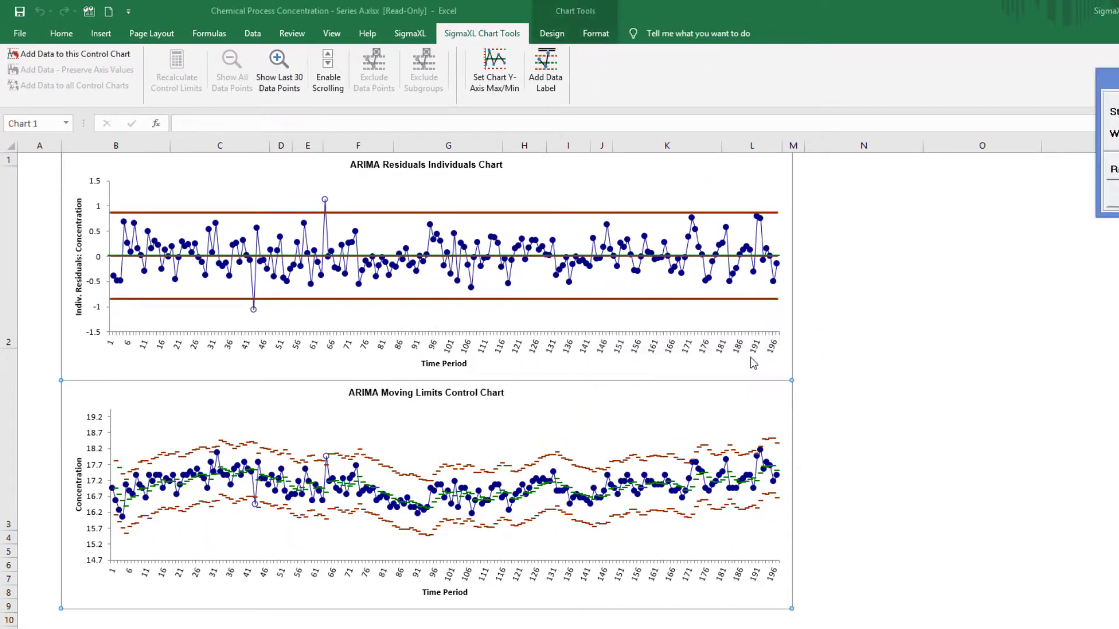
pyautogui.moveTo(1108, 74); pyautogui.dragTo(882, 152)
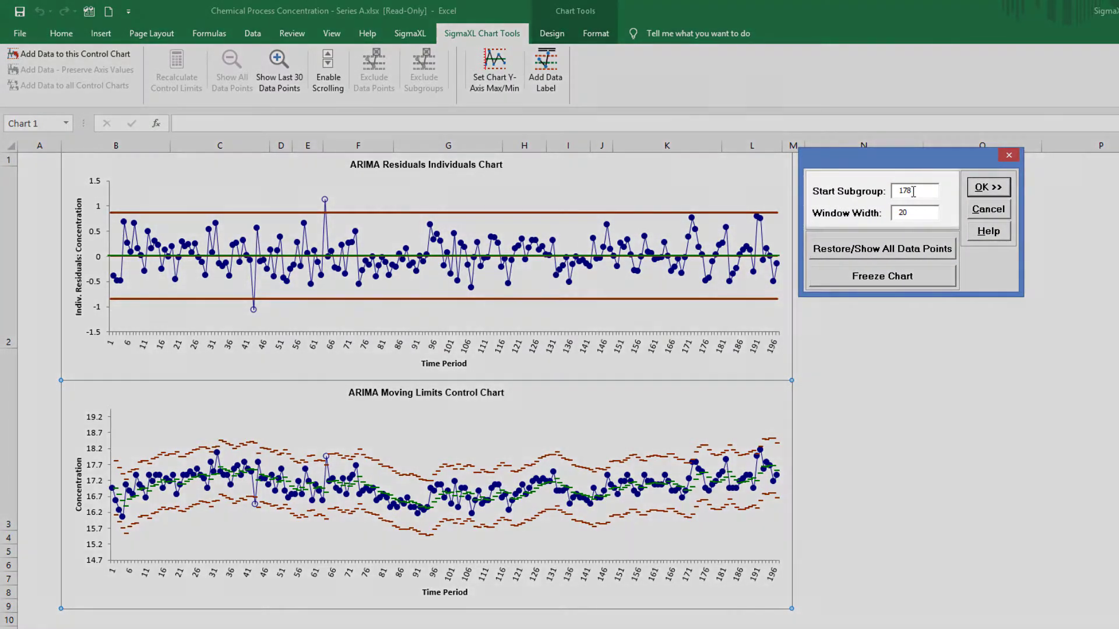
# Set Start Subgroup 40 and Window Width 30 for the chart window
pyautogui.click(853, 200)
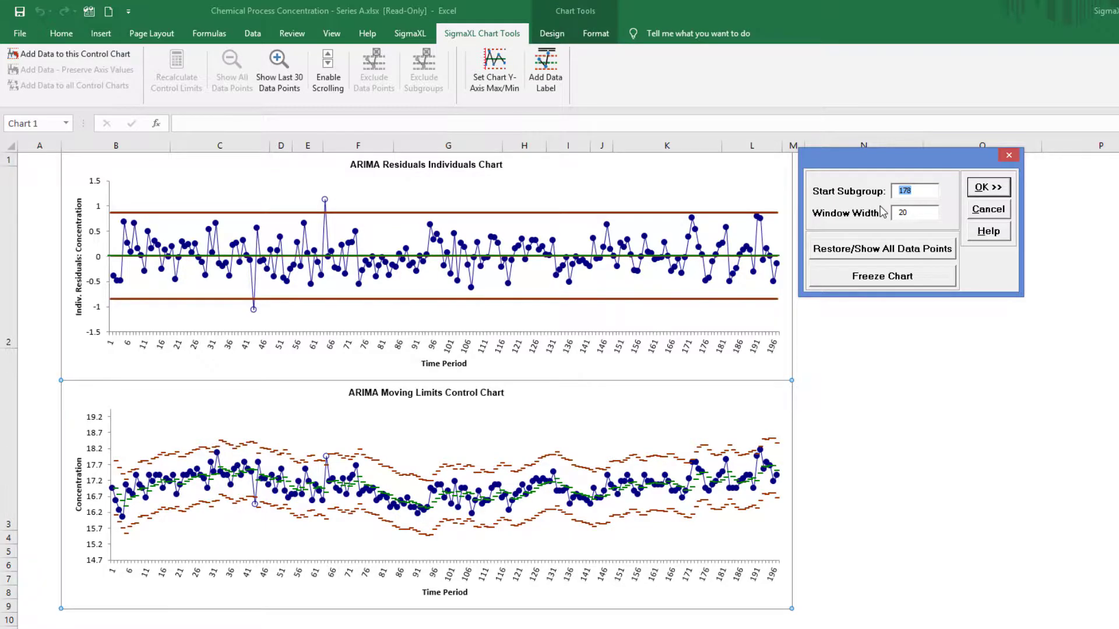
pyautogui.write('40')
pyautogui.press('Tab')
pyautogui.write('30')
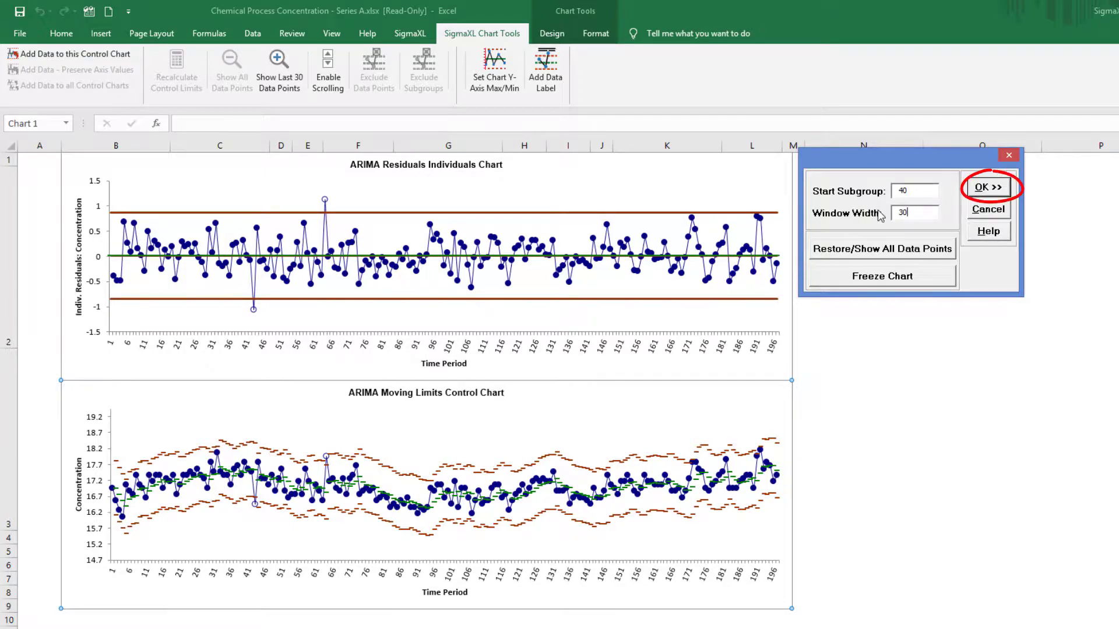
pyautogui.click(985, 187)
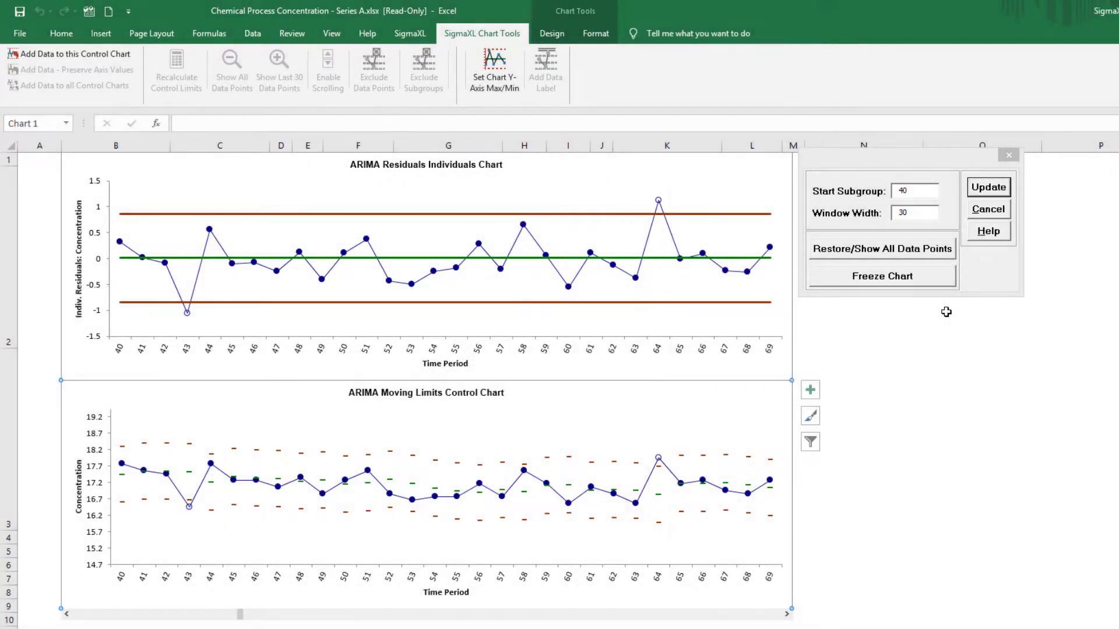
# Cancel the scrolling dialog to dismiss it
pyautogui.click(1000, 211)
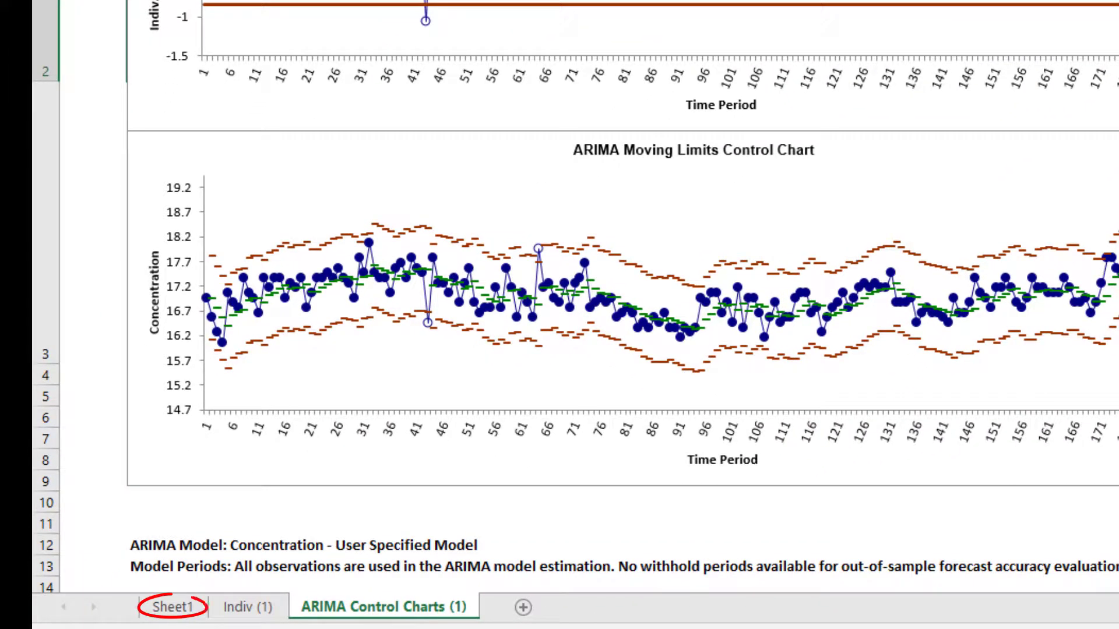
# On Sheet1, enter observation 198 with concentration 19 in row 199
pyautogui.click(166, 606)
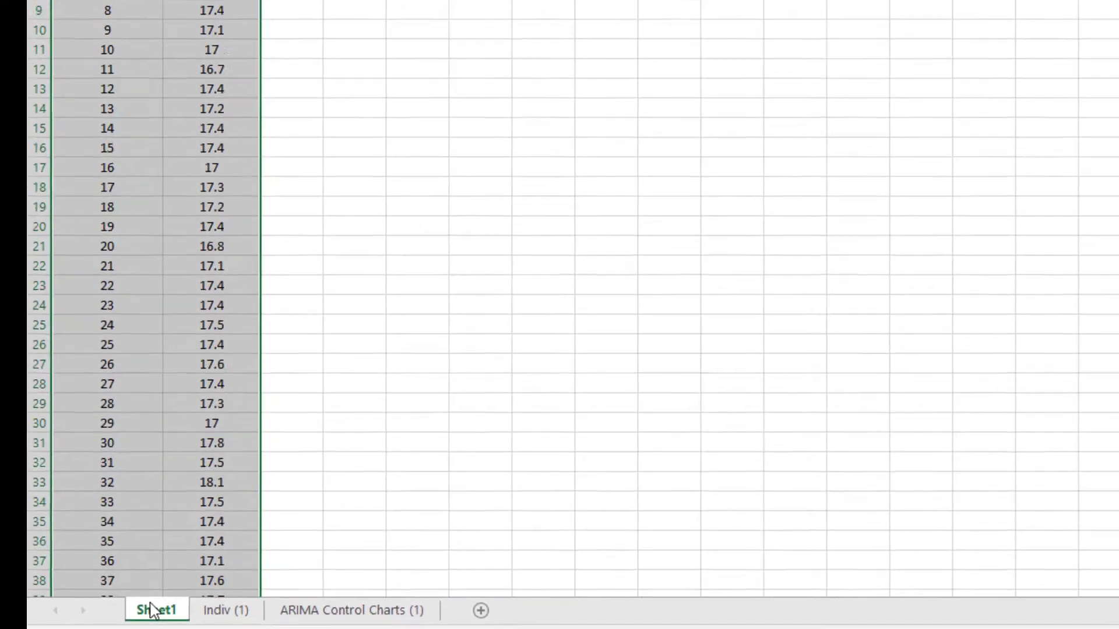
pyautogui.scroll(-20, 303, 288)
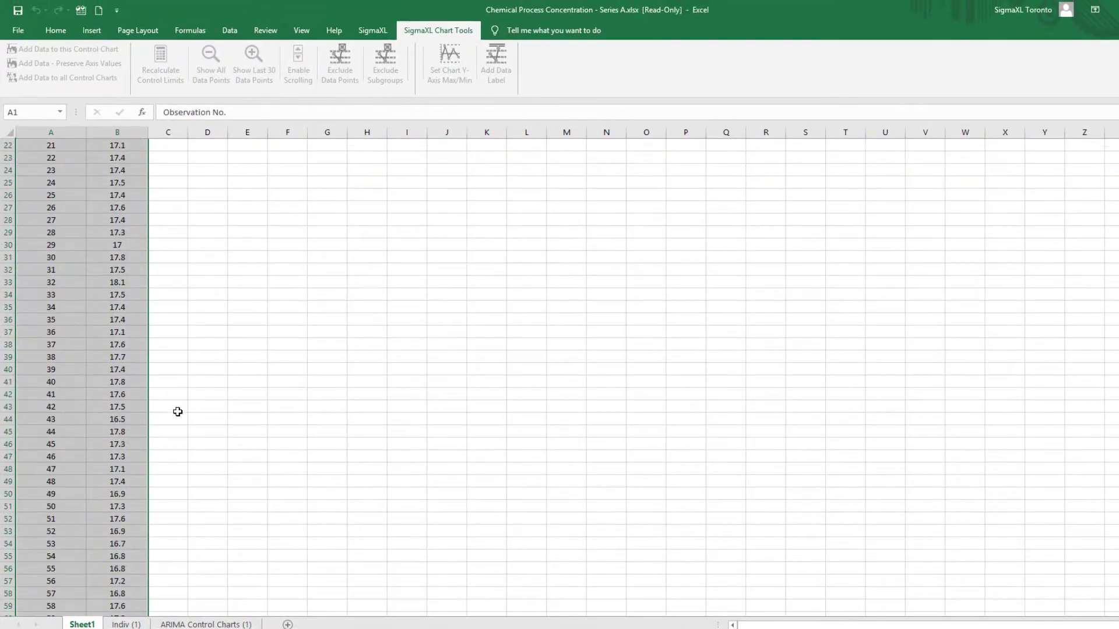
pyautogui.scroll(-13, 178, 424)
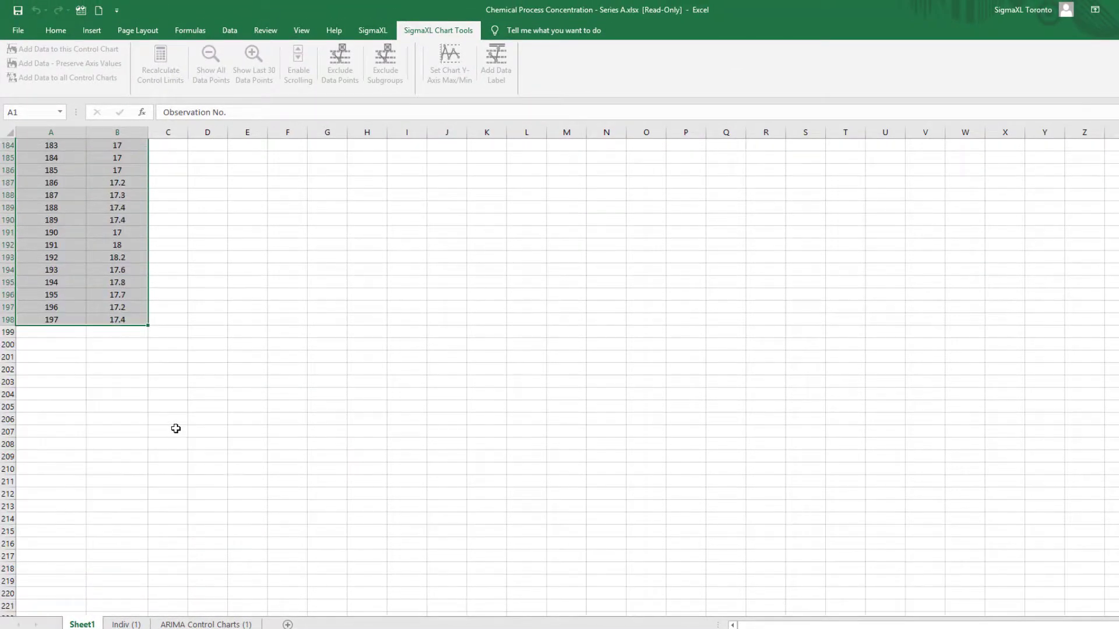
pyautogui.click(74, 318)
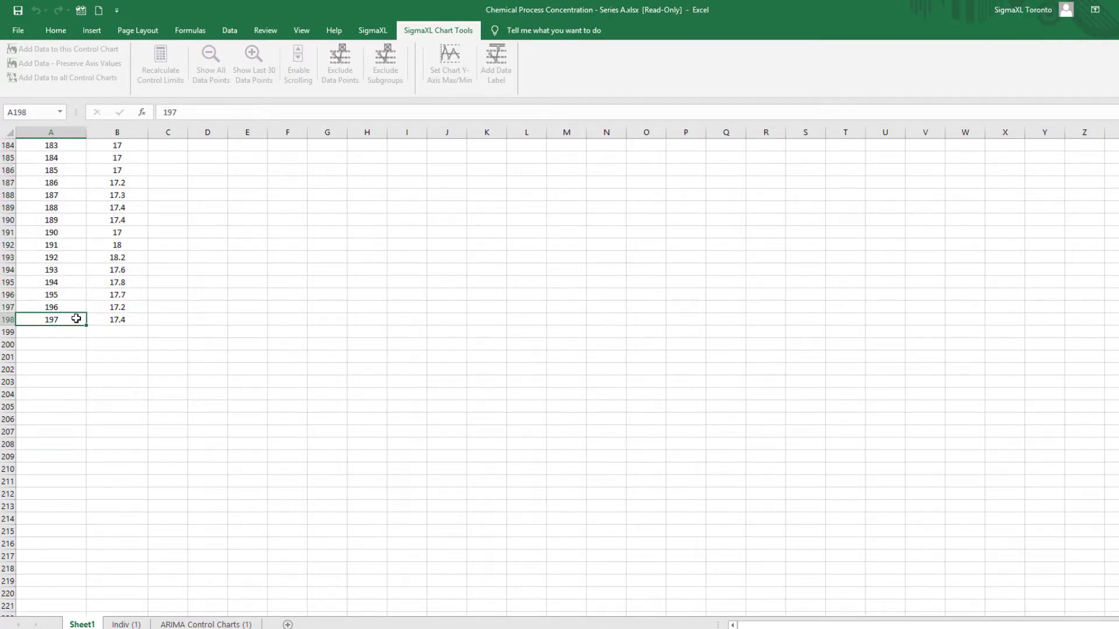
pyautogui.click(72, 331)
pyautogui.write('198')
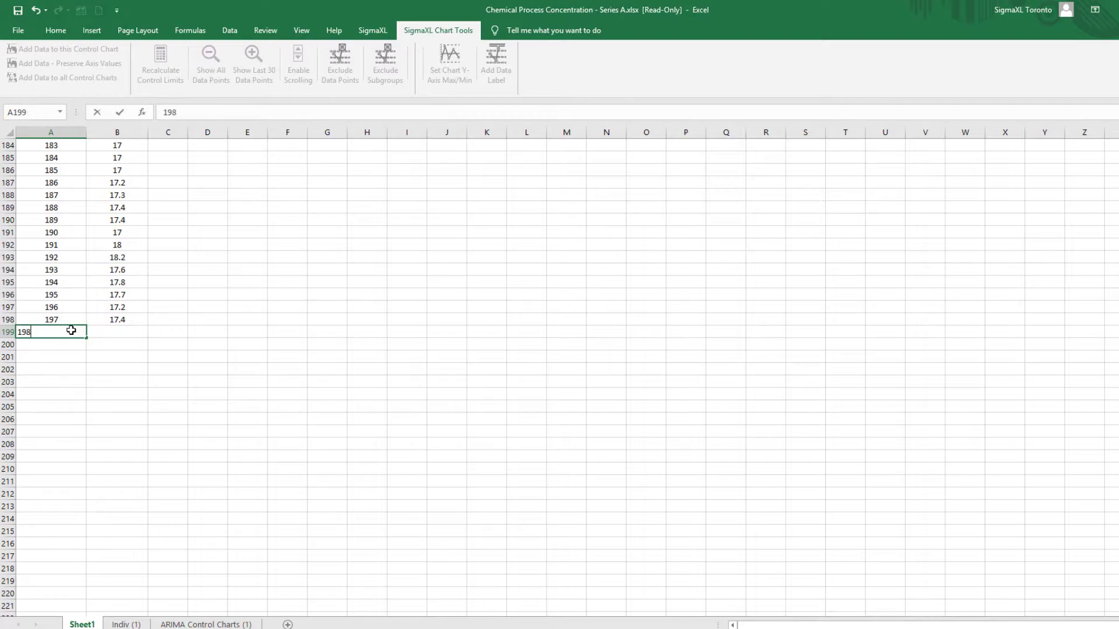
pyautogui.click(118, 330)
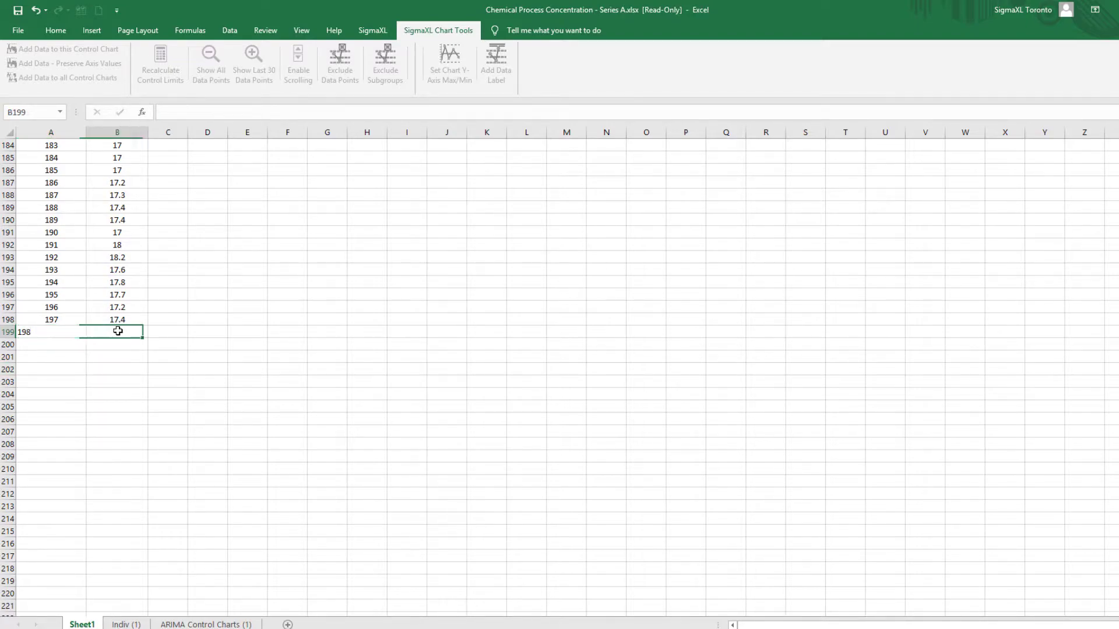
pyautogui.write('19')
pyautogui.press('Up')
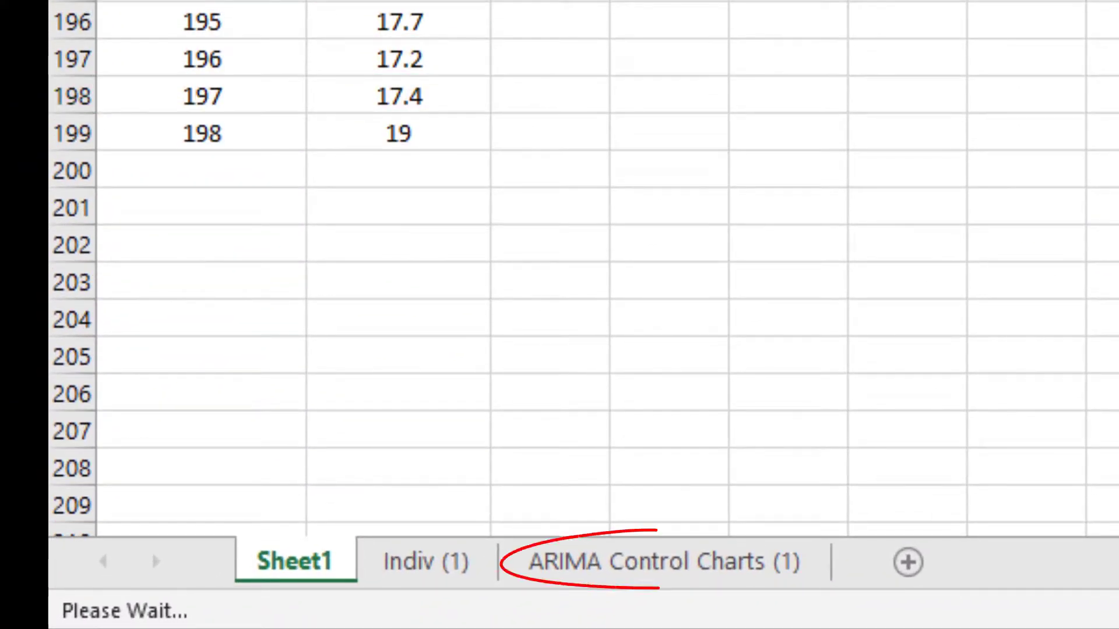
# Add the new observation to the ARIMA Control Charts (1) charts
pyautogui.click(730, 574)
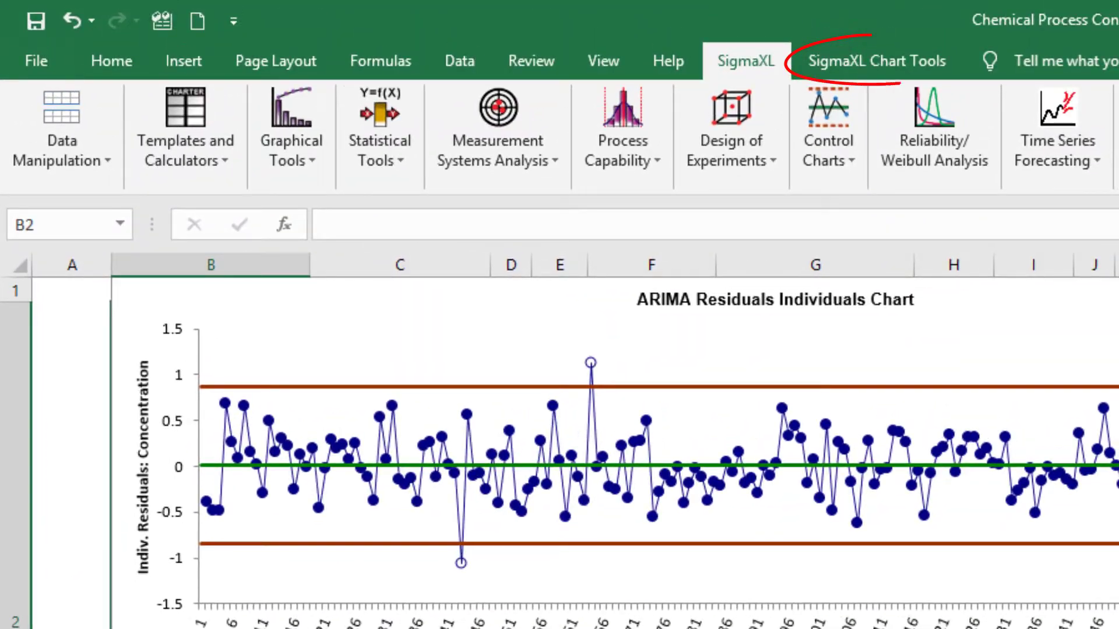
pyautogui.click(905, 63)
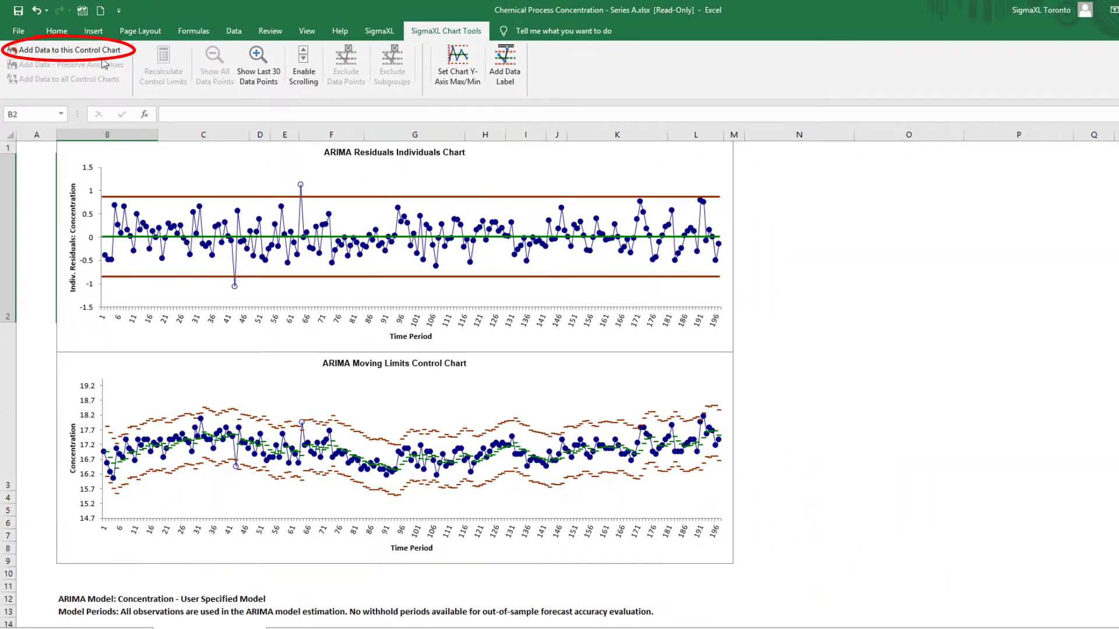
pyautogui.click(71, 54)
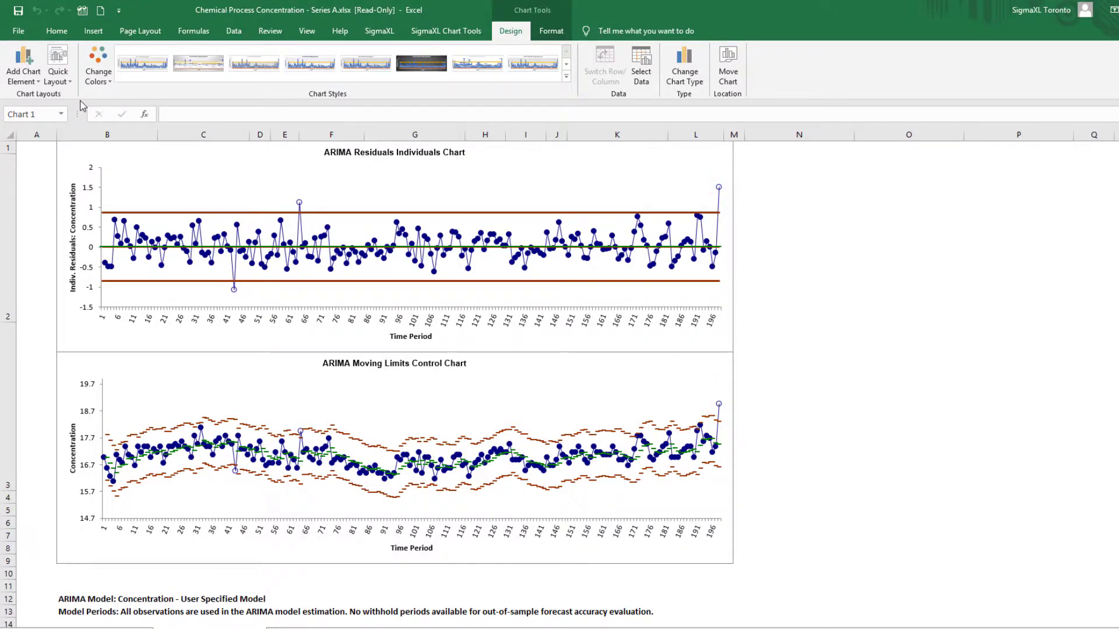
# Open the SigmaXL Sample Data folder via Help > Sample Data
pyautogui.click(380, 31)
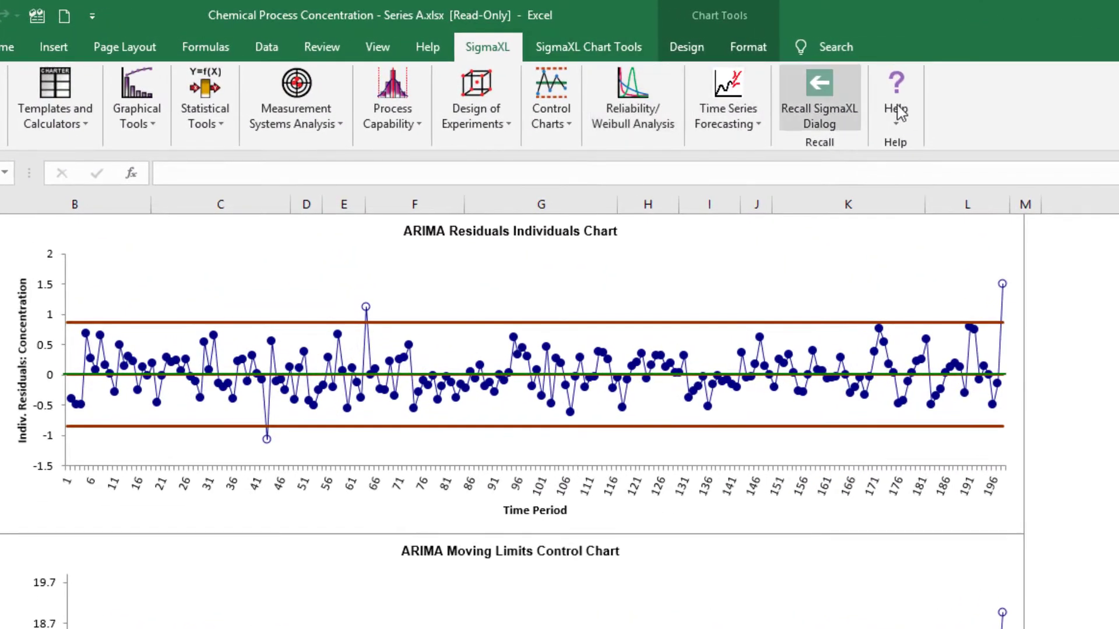
pyautogui.click(912, 130)
pyautogui.click(926, 367)
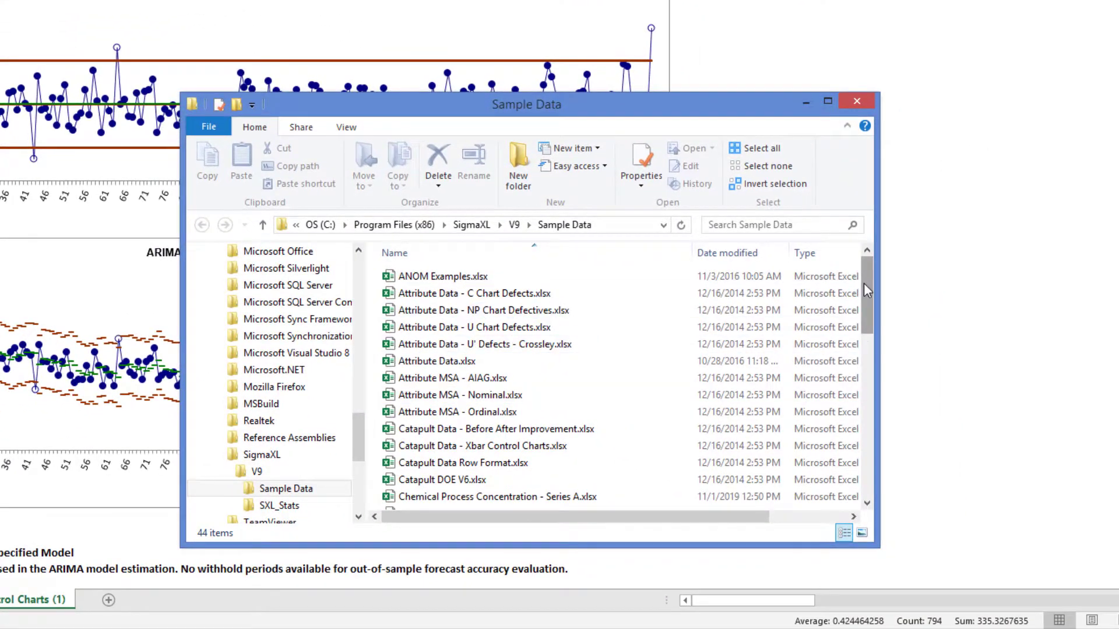
pyautogui.moveTo(1030, 414); pyautogui.dragTo(1031, 468)
# Open Monthly Airline Passengers - Modified for Control Charts.xlsx from the Sample Data folder
pyautogui.moveTo(865, 341); pyautogui.dragTo(865, 402)
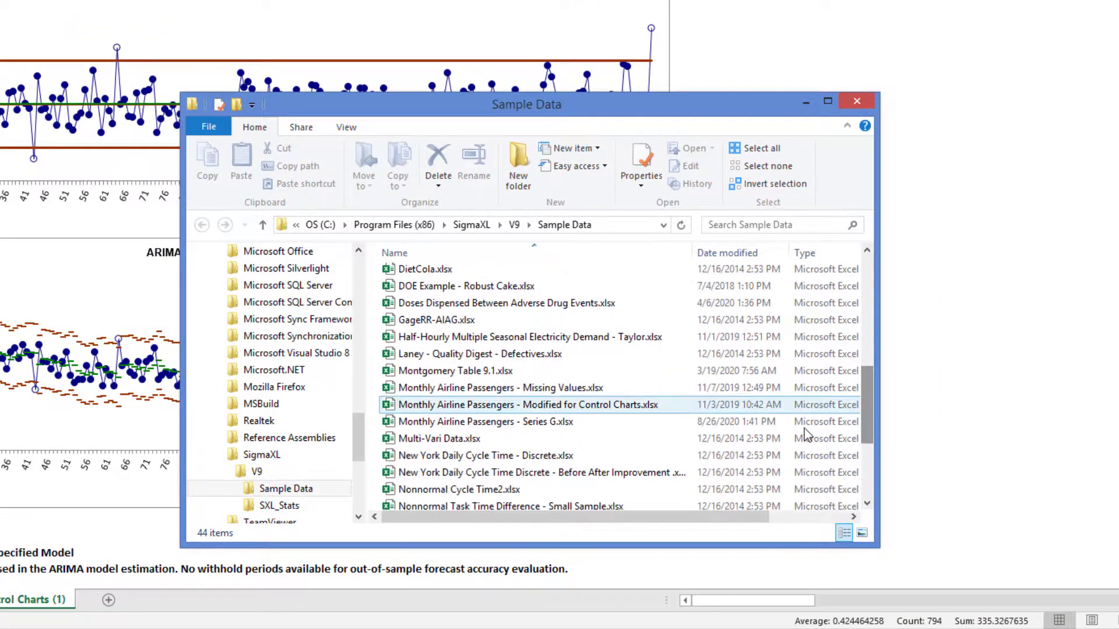
pyautogui.click(642, 407)
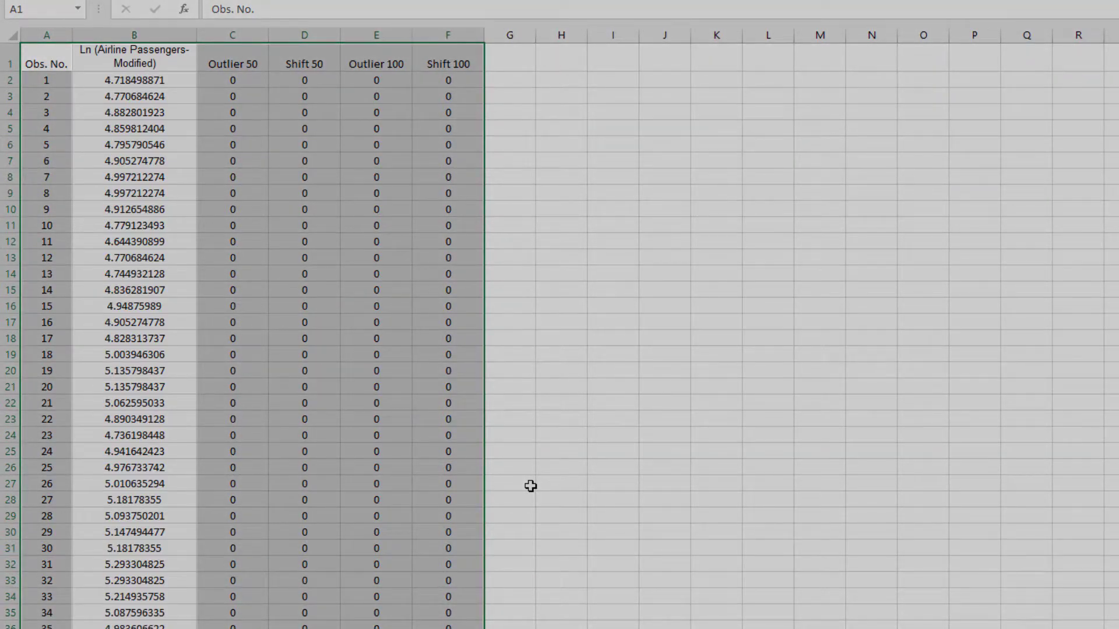
pyautogui.scroll(-13, 532, 487)
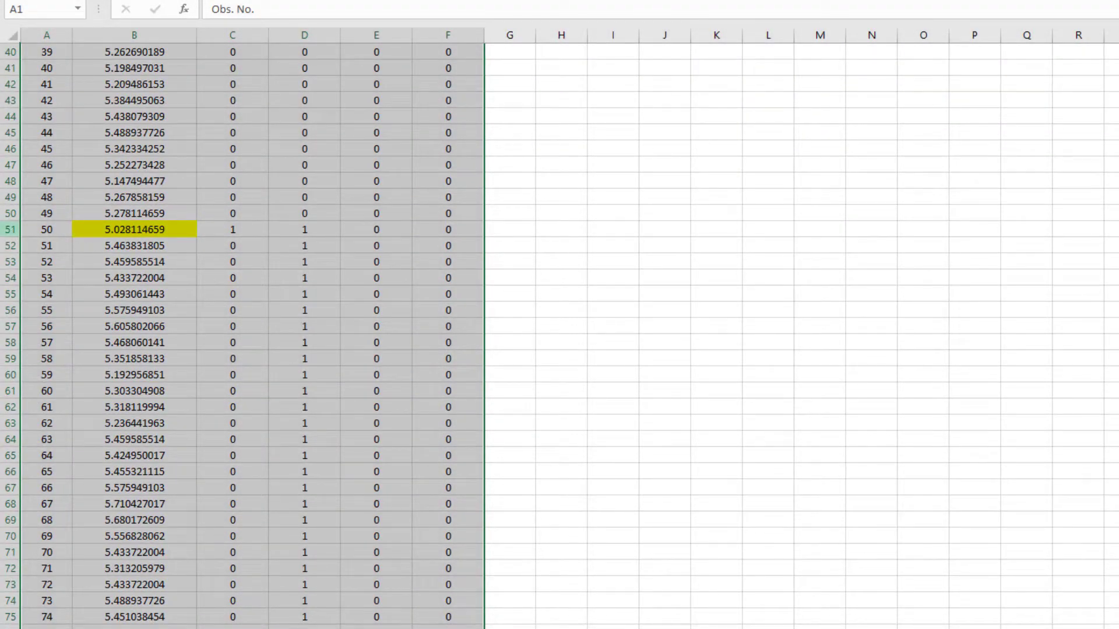
pyautogui.click(11, 229)
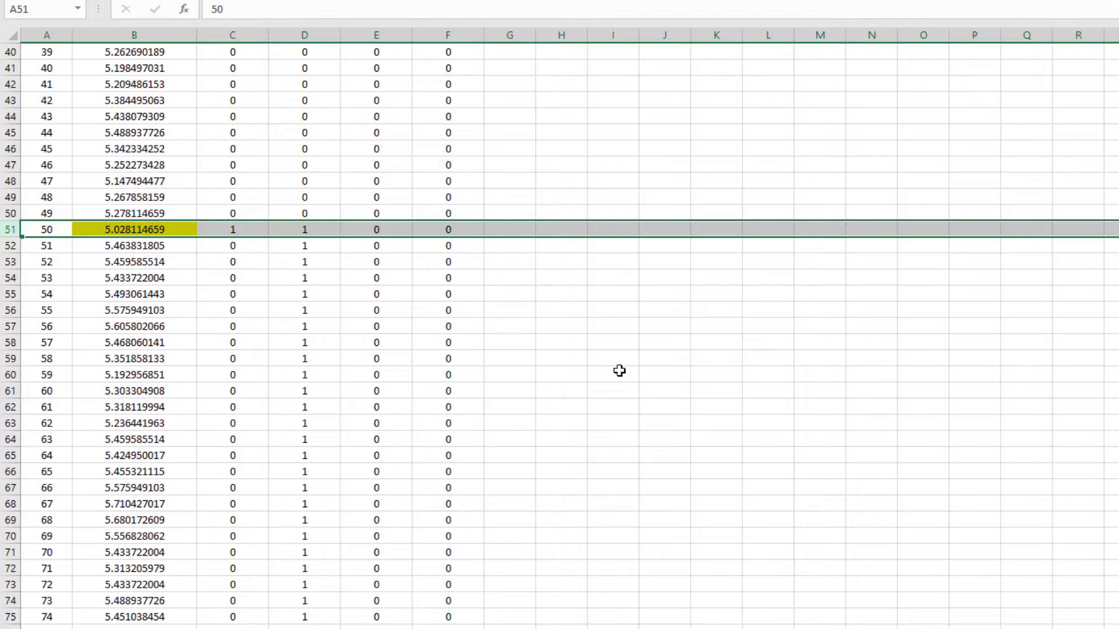
pyautogui.scroll(-15, 620, 370)
pyautogui.moveTo(7, 306); pyautogui.dragTo(30, 623)
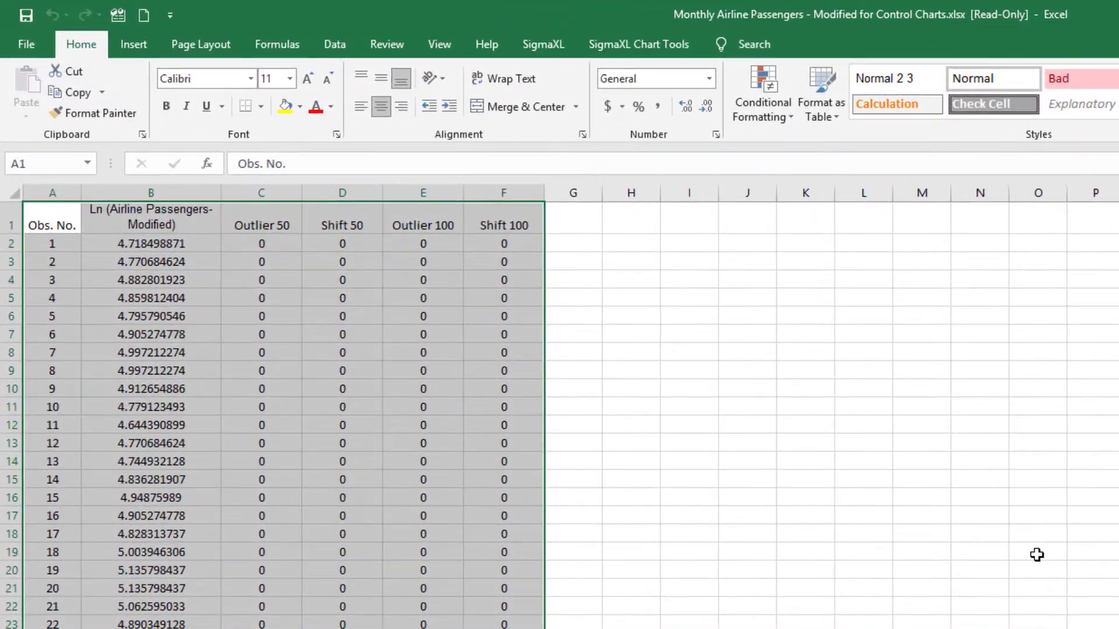
# Start a SigmaXL ARIMA Control Chart on the data range A1:F145
pyautogui.click(550, 49)
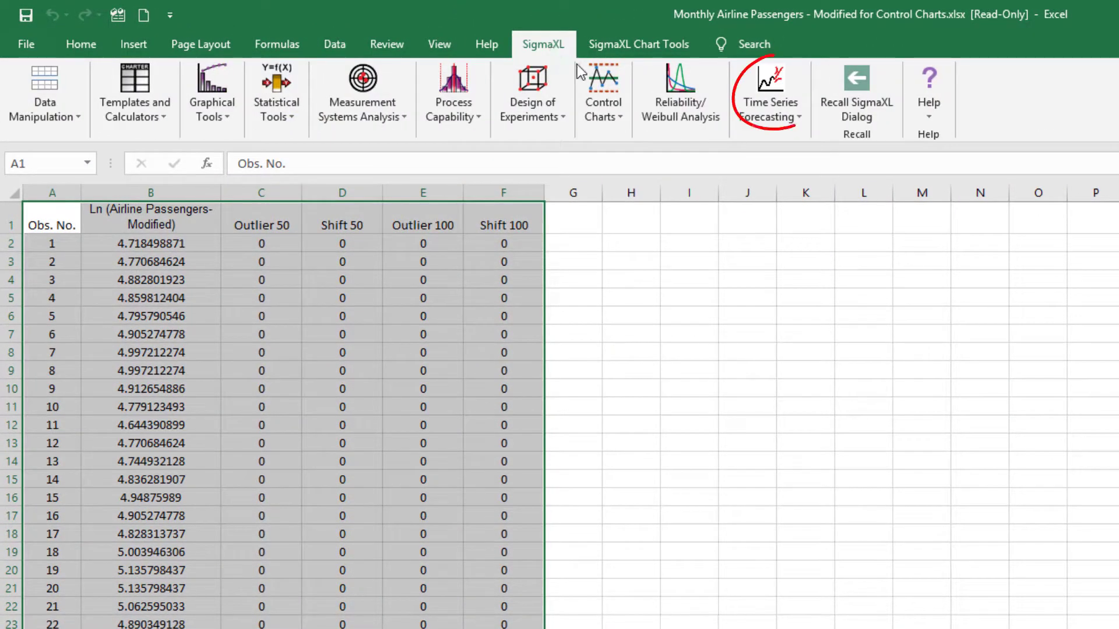
pyautogui.click(769, 104)
pyautogui.moveTo(873, 326)
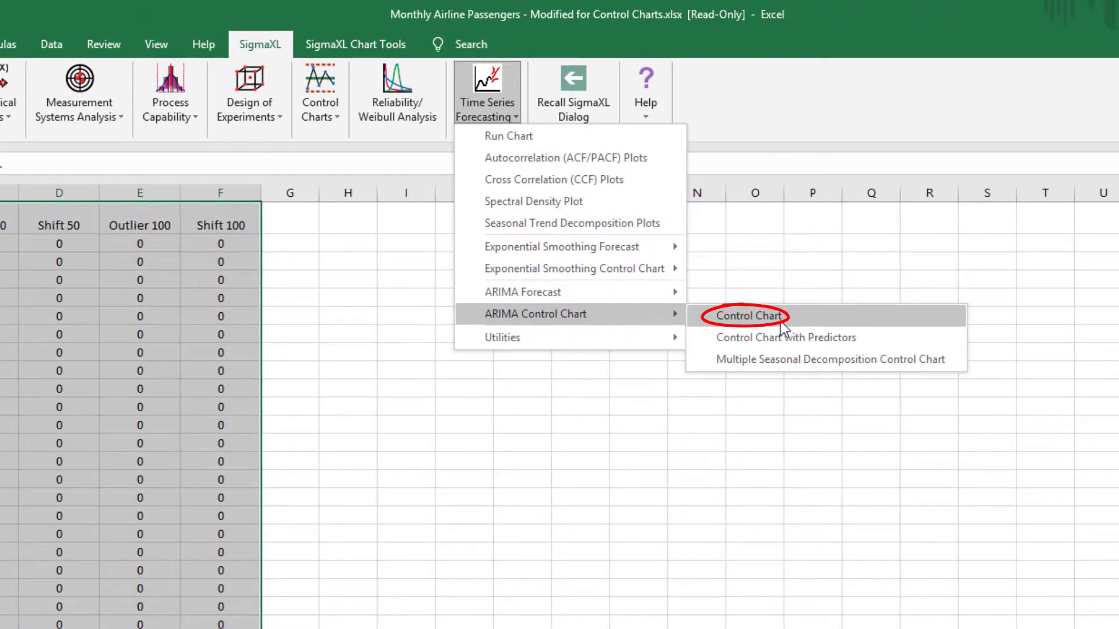
pyautogui.click(782, 324)
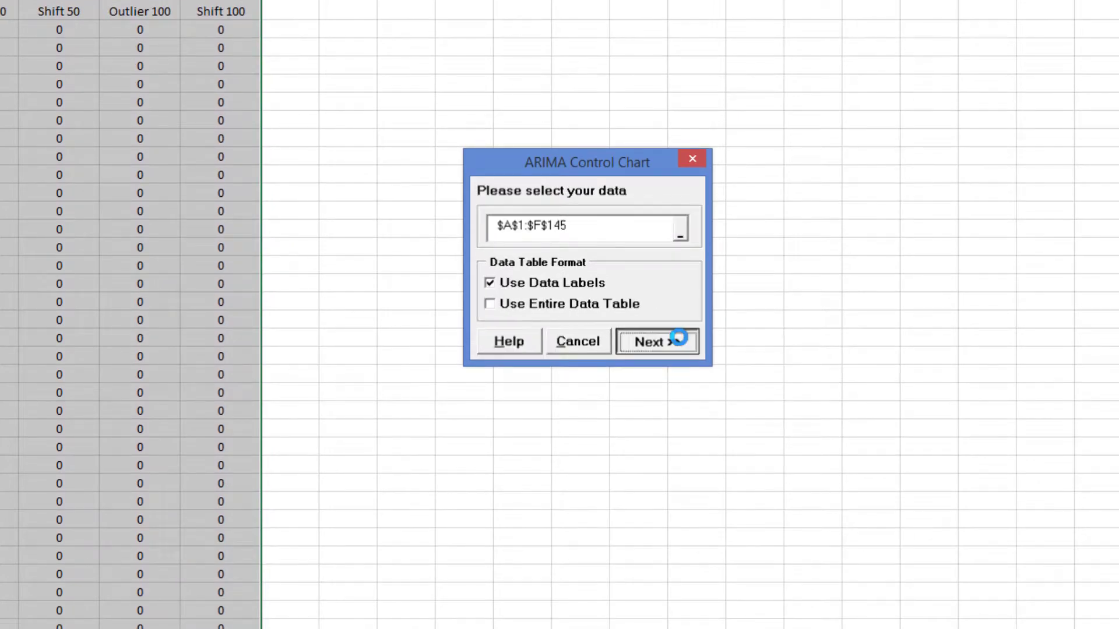
pyautogui.click(679, 340)
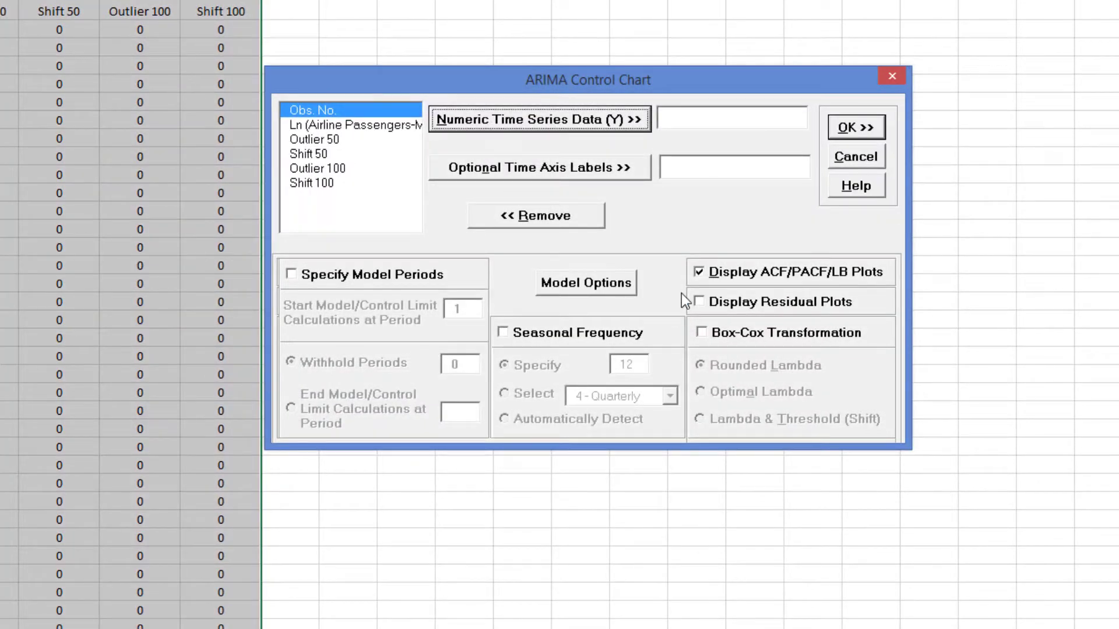
# Chart Ln (Airline Passengers-Modified) with seasonal frequency 12, no ACF plots, and automatic model selection
pyautogui.click(356, 123)
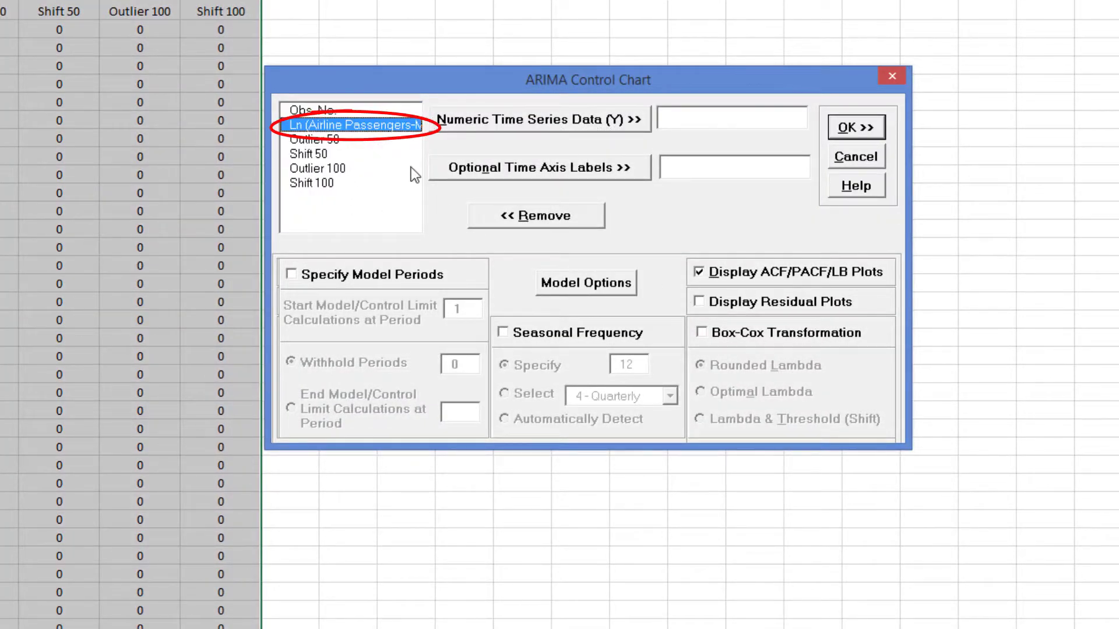
pyautogui.click(488, 122)
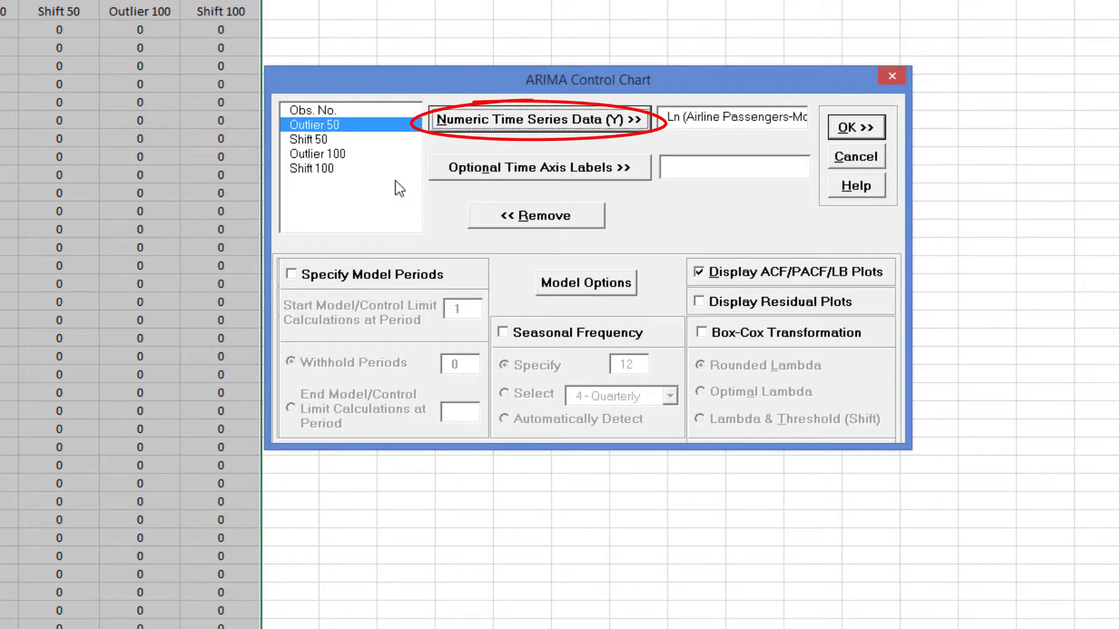
pyautogui.click(526, 333)
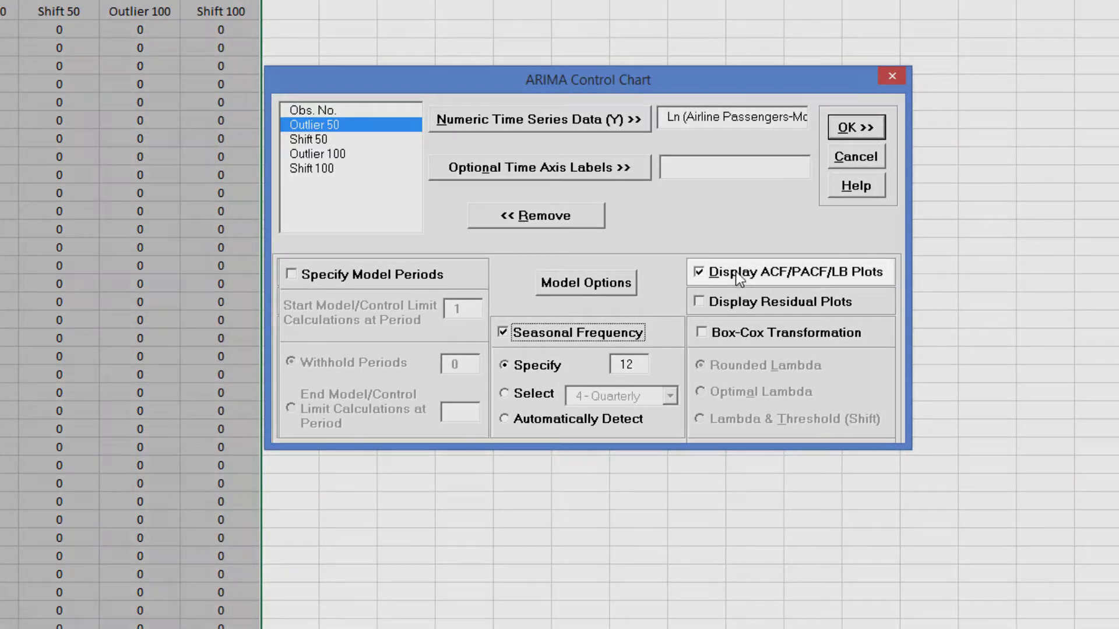
pyautogui.click(737, 271)
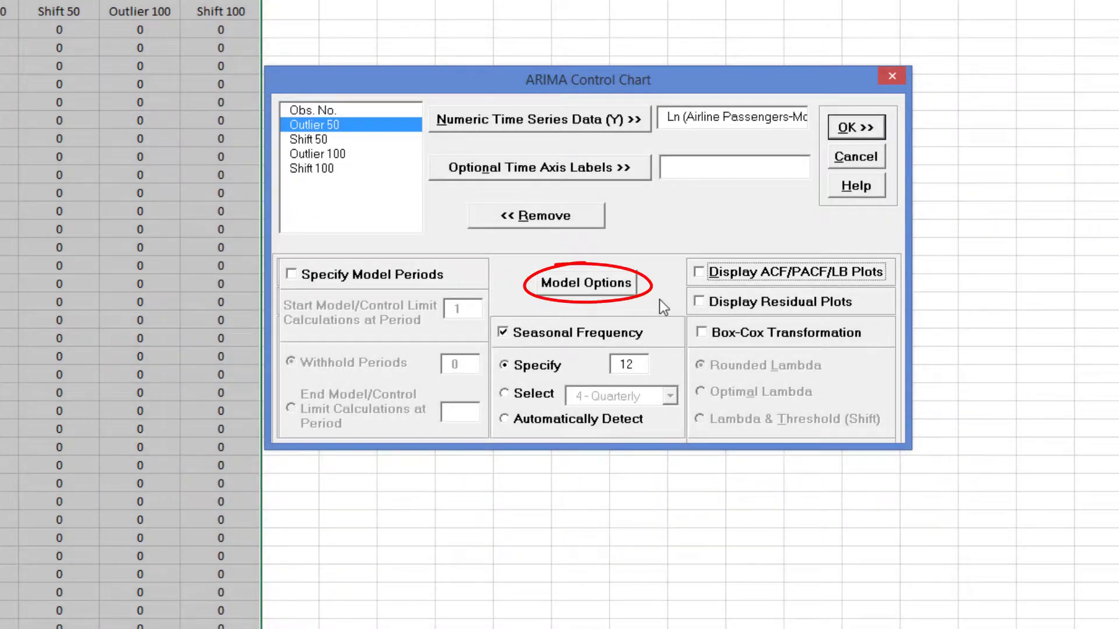
pyautogui.click(587, 286)
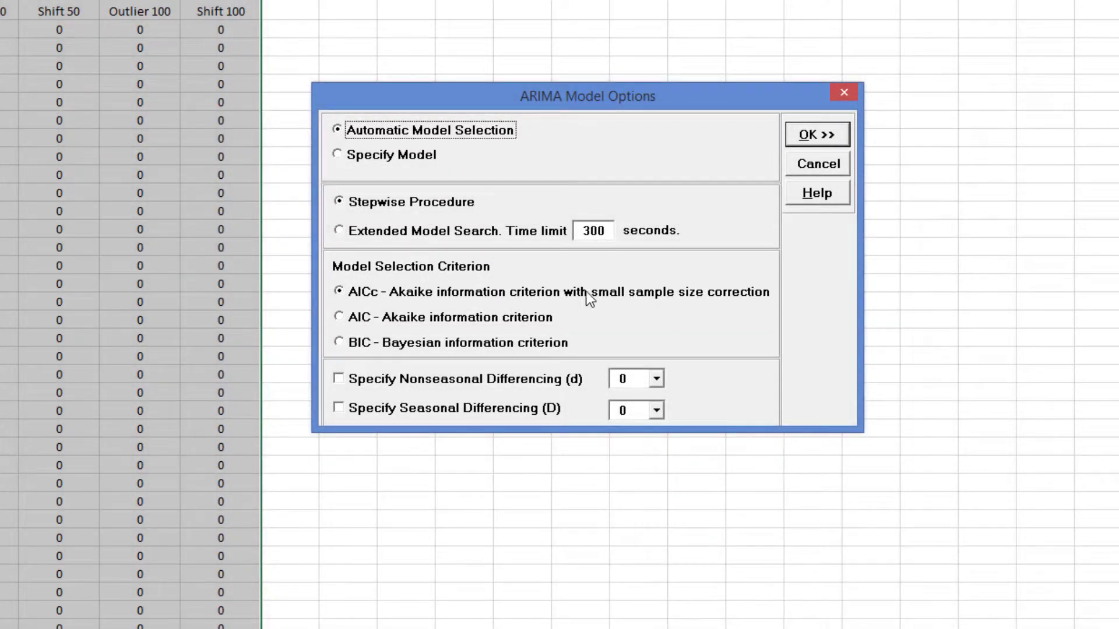
pyautogui.click(813, 135)
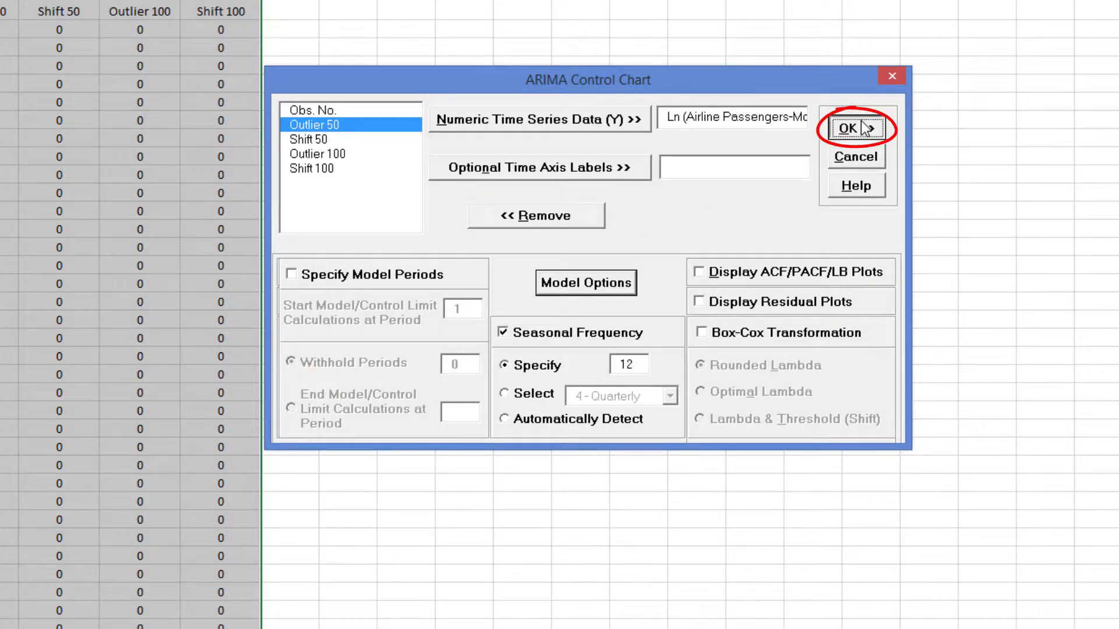
pyautogui.click(834, 123)
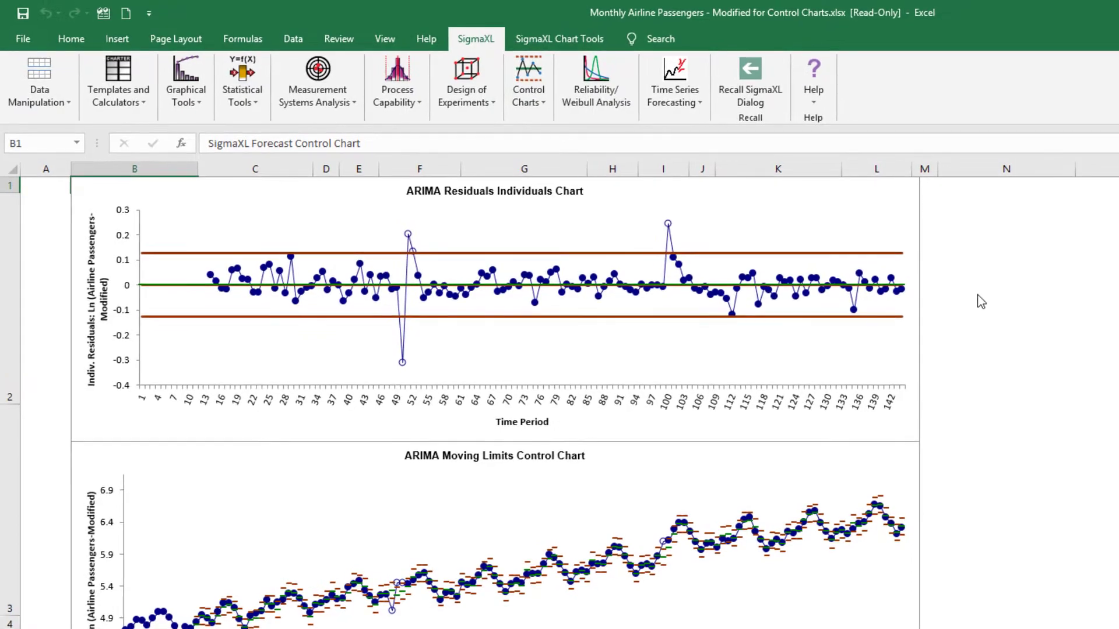
# Enable scrolling on the ARIMA charts and change the start subgroup from 125 to 40
pyautogui.click(541, 41)
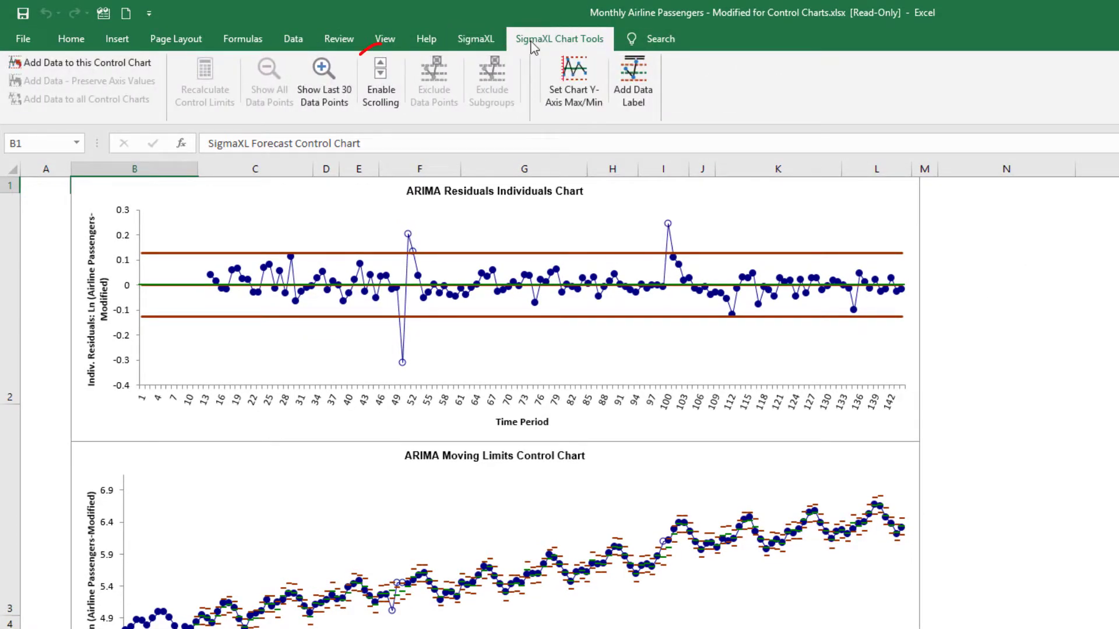
pyautogui.click(403, 94)
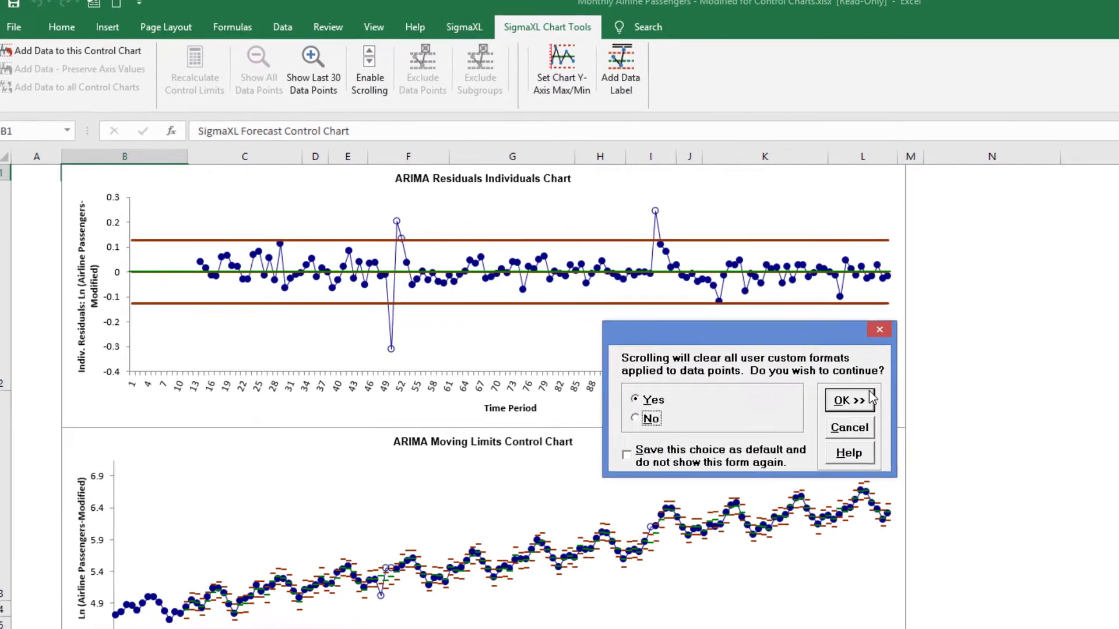
pyautogui.press('Return')
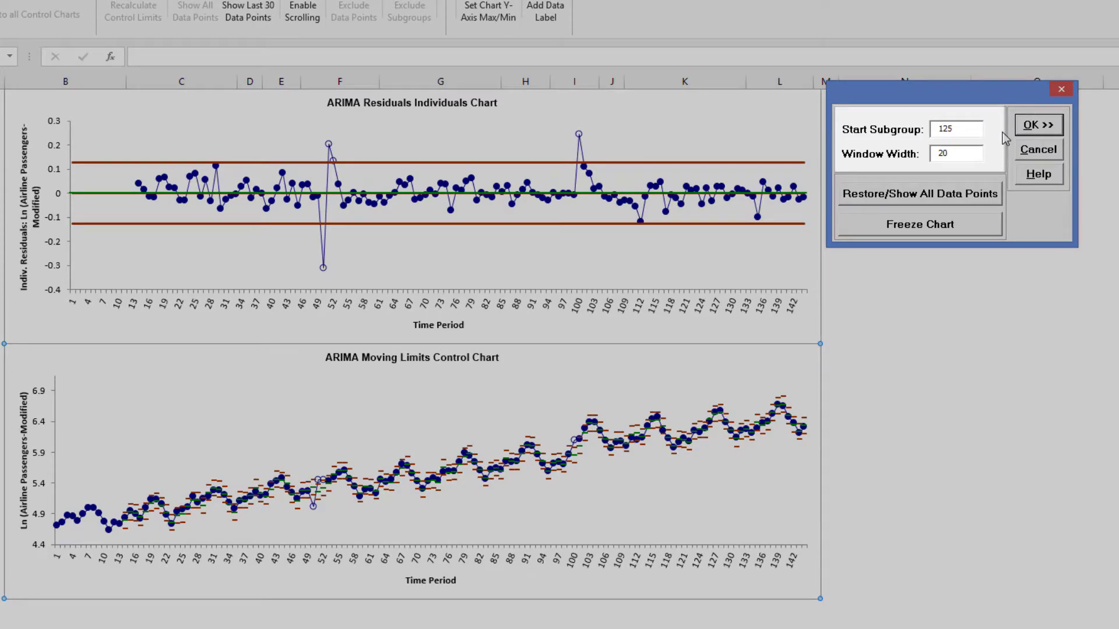
pyautogui.press('BackSpace')
pyautogui.press('BackSpace')
pyautogui.press('BackSpace')
pyautogui.write('40')
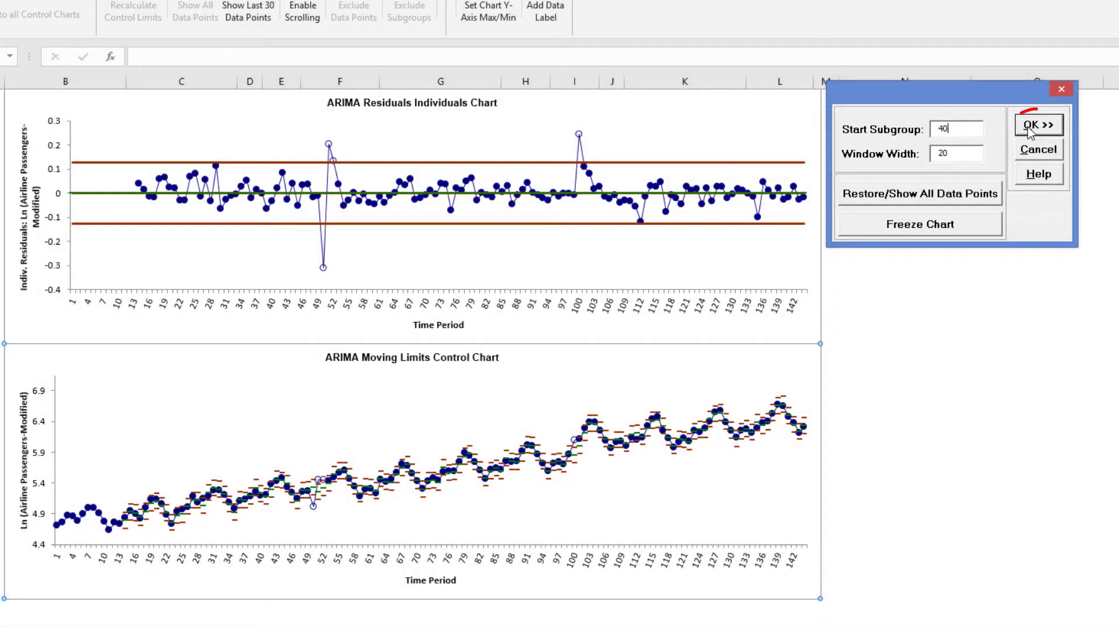
# Show periods 40–59 on both ARIMA charts, then move the window to periods 90–109
pyautogui.click(1039, 133)
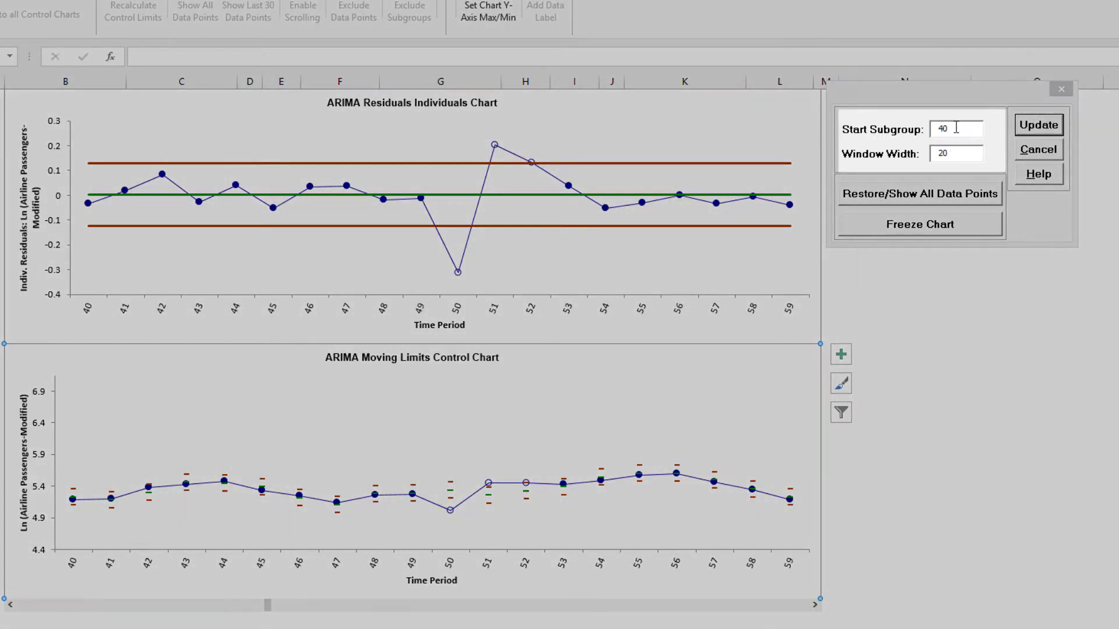
pyautogui.click(901, 121)
pyautogui.write('90')
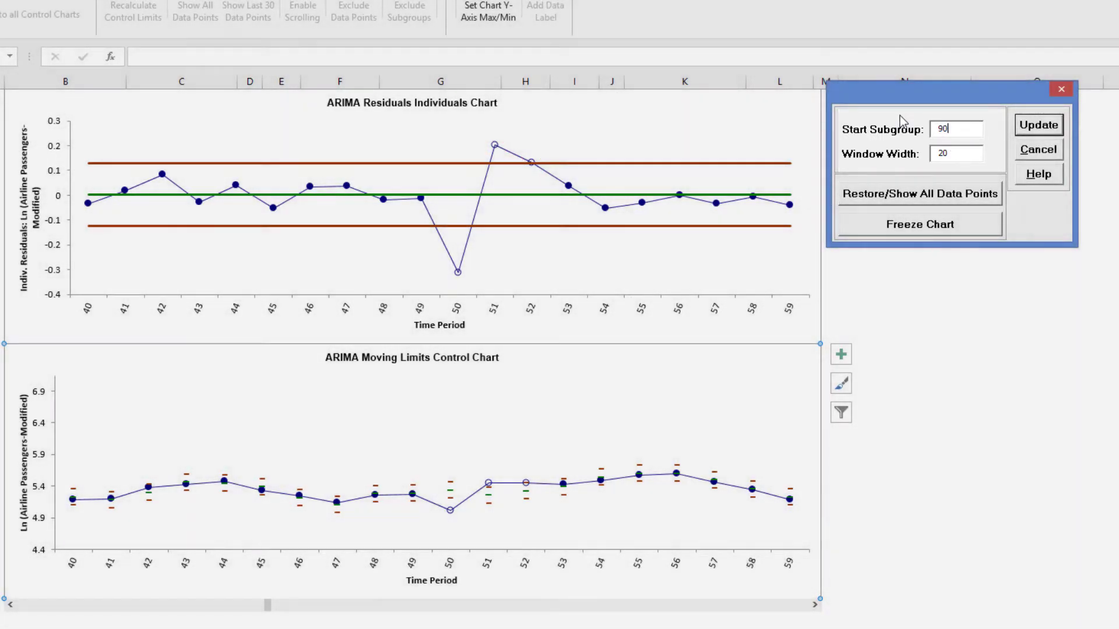
pyautogui.click(1017, 124)
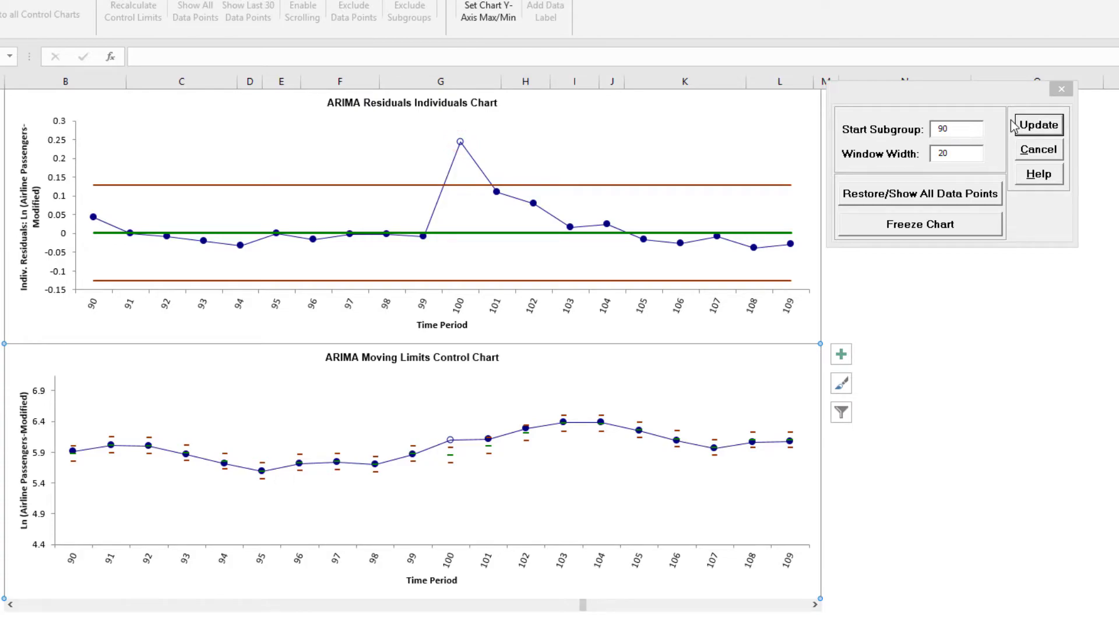
pyautogui.click(1040, 125)
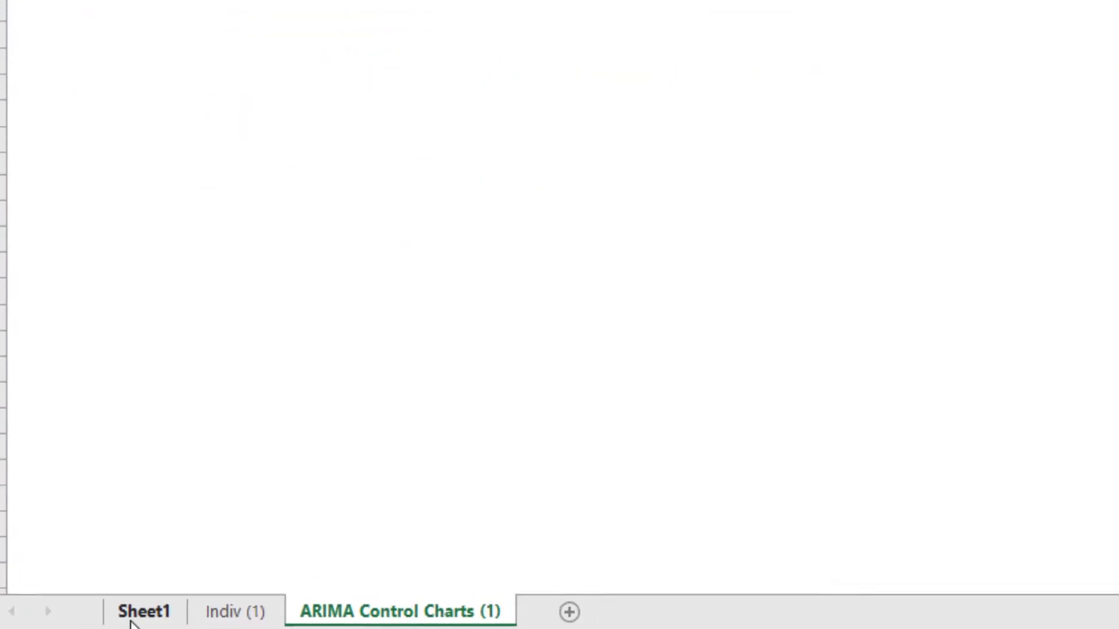
# On Sheet1, scroll to the outlier and shift flags at rows 50 and 100, selecting rows from 100 onward
pyautogui.click(132, 622)
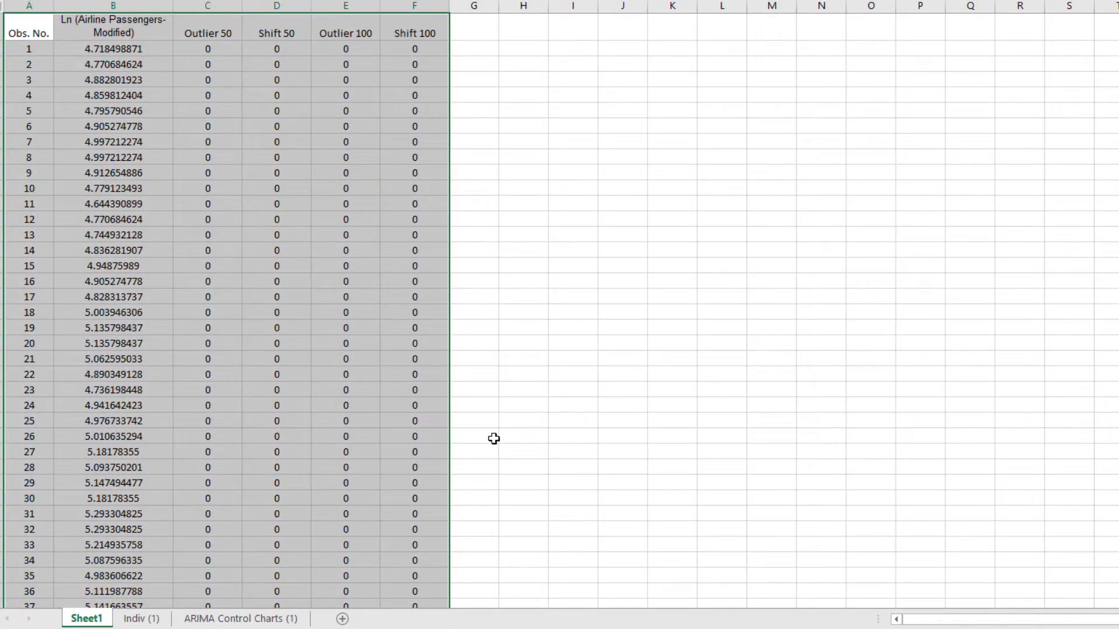
pyautogui.scroll(-13, 507, 439)
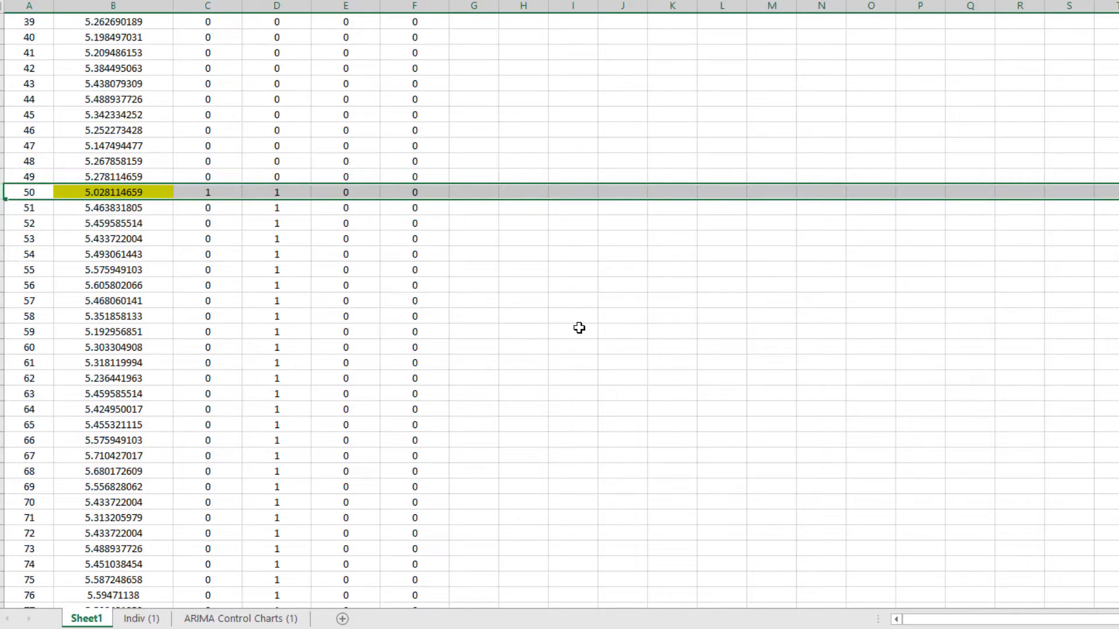
pyautogui.scroll(-15, 579, 328)
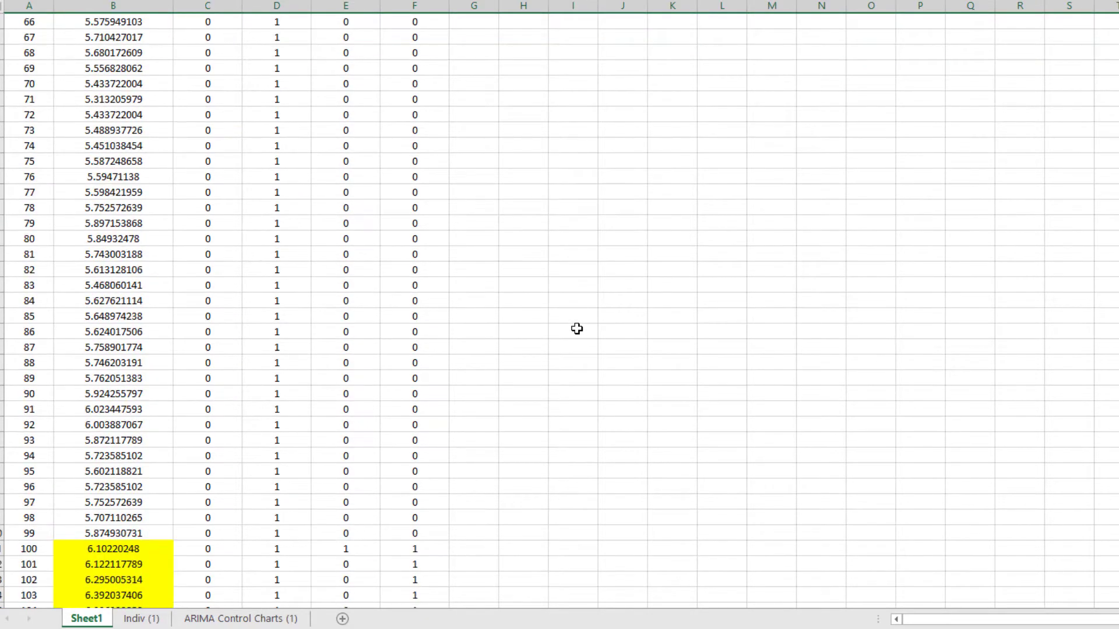
pyautogui.moveTo(3, 269); pyautogui.dragTo(57, 557)
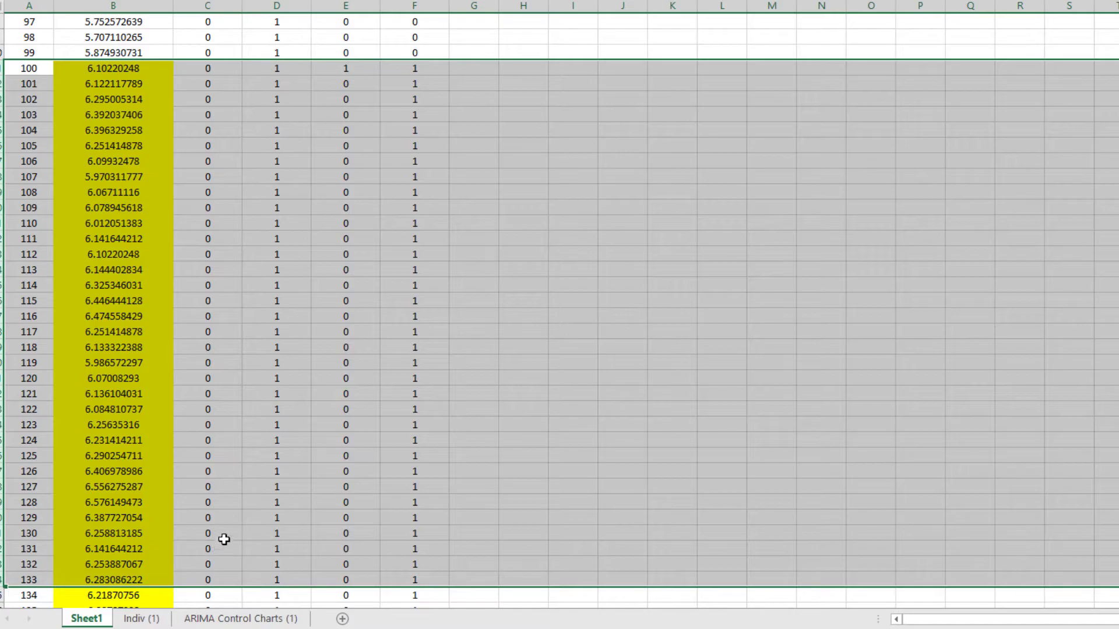
pyautogui.scroll(-1, 223, 534)
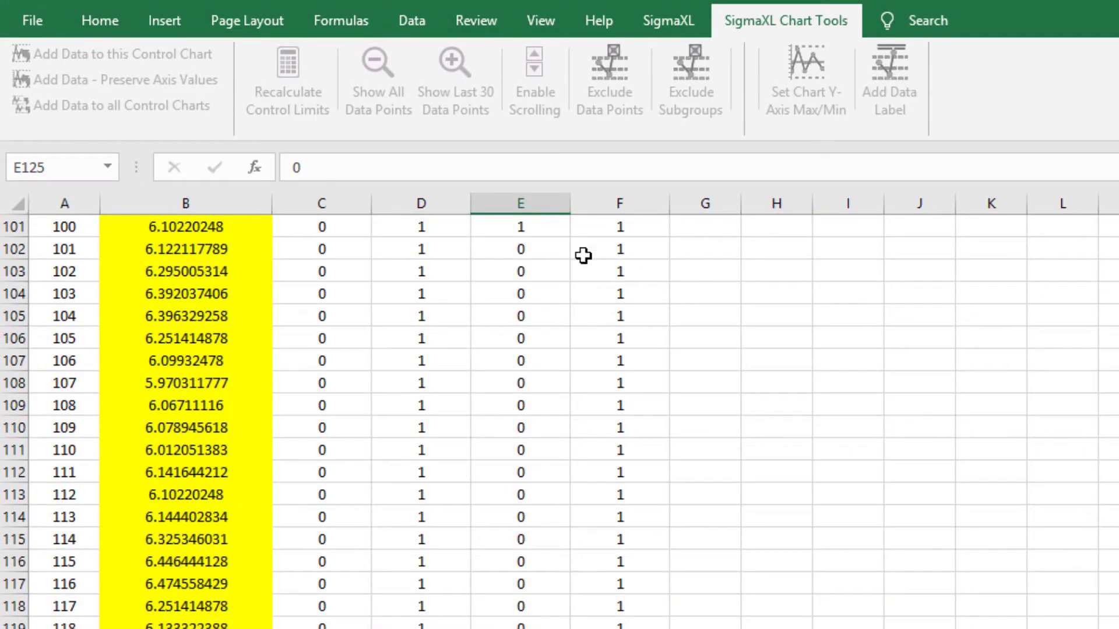
# Start a SigmaXL ARIMA Forecast with Predictors using the entire data table
pyautogui.click(669, 21)
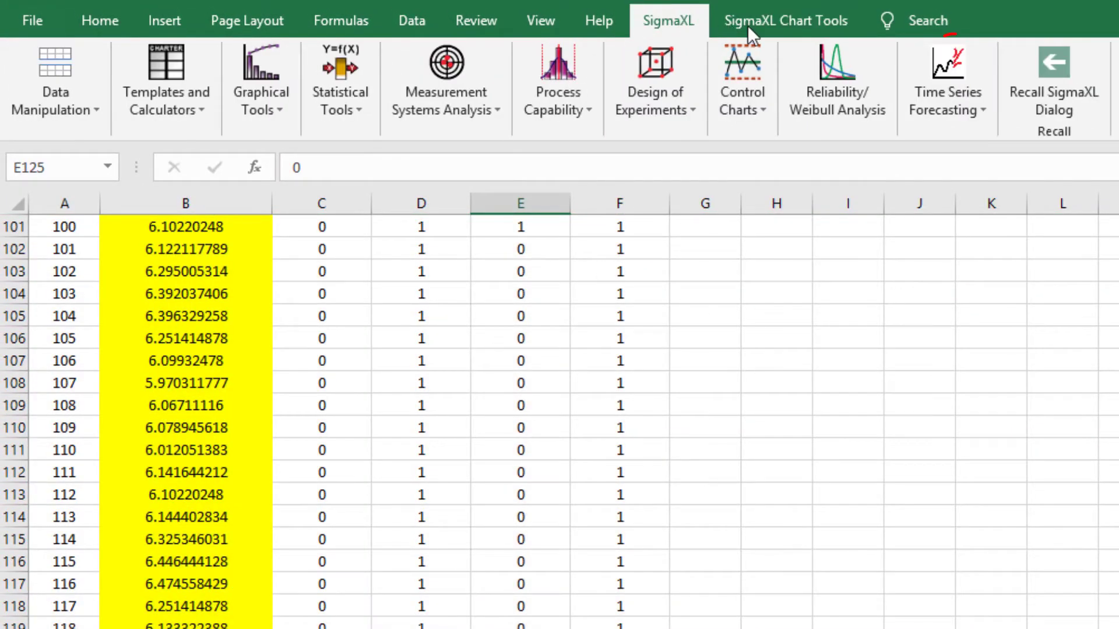
pyautogui.click(768, 120)
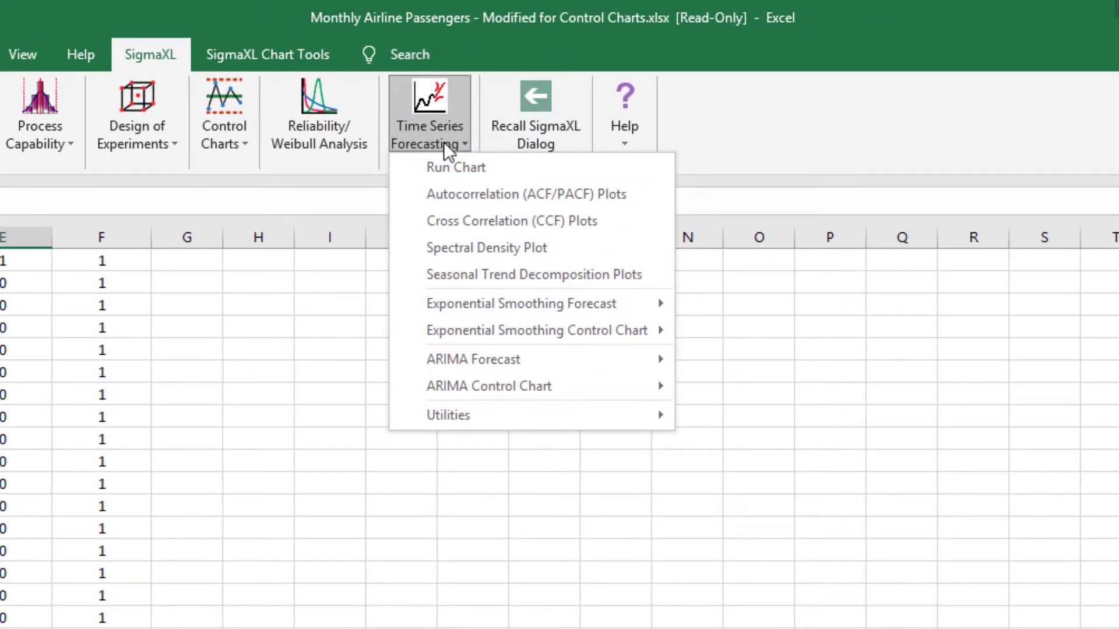
pyautogui.moveTo(524, 357)
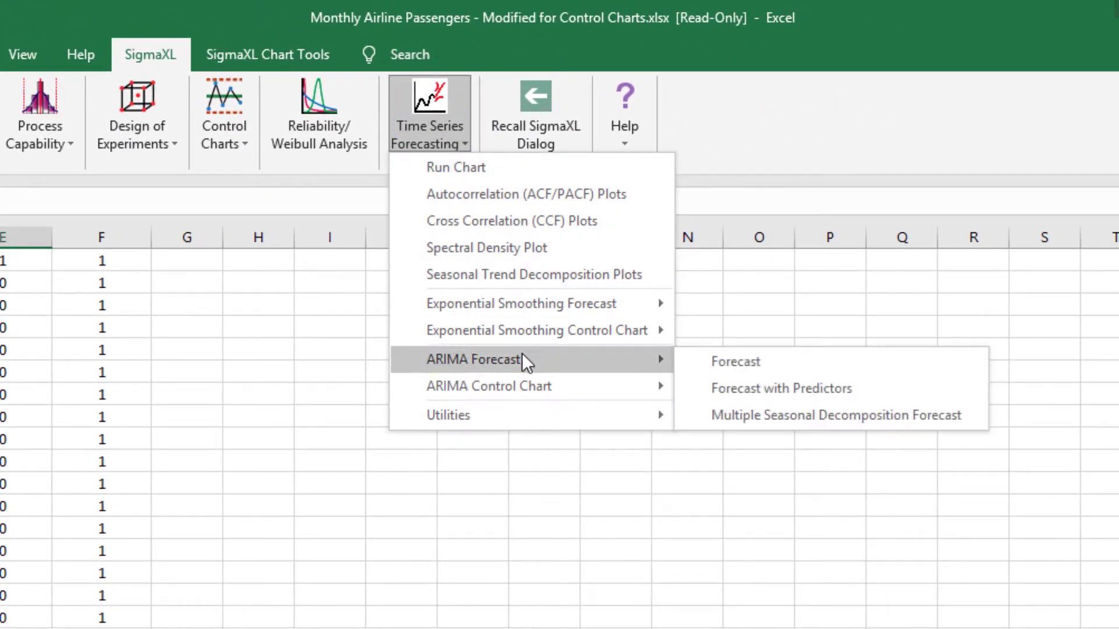
pyautogui.click(781, 403)
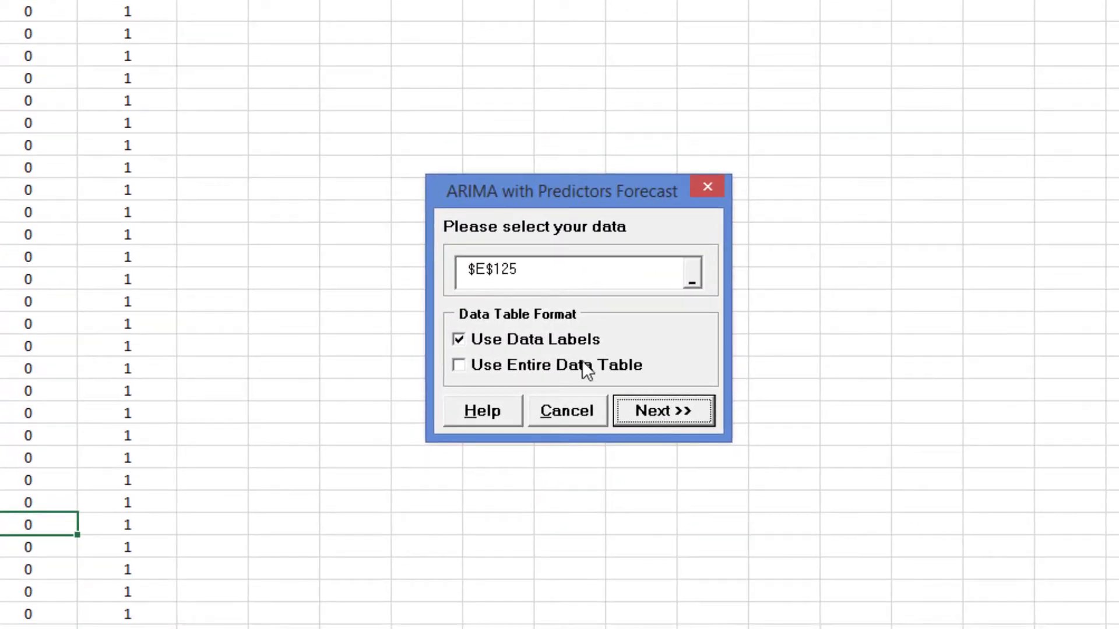
pyautogui.click(582, 363)
pyautogui.click(665, 415)
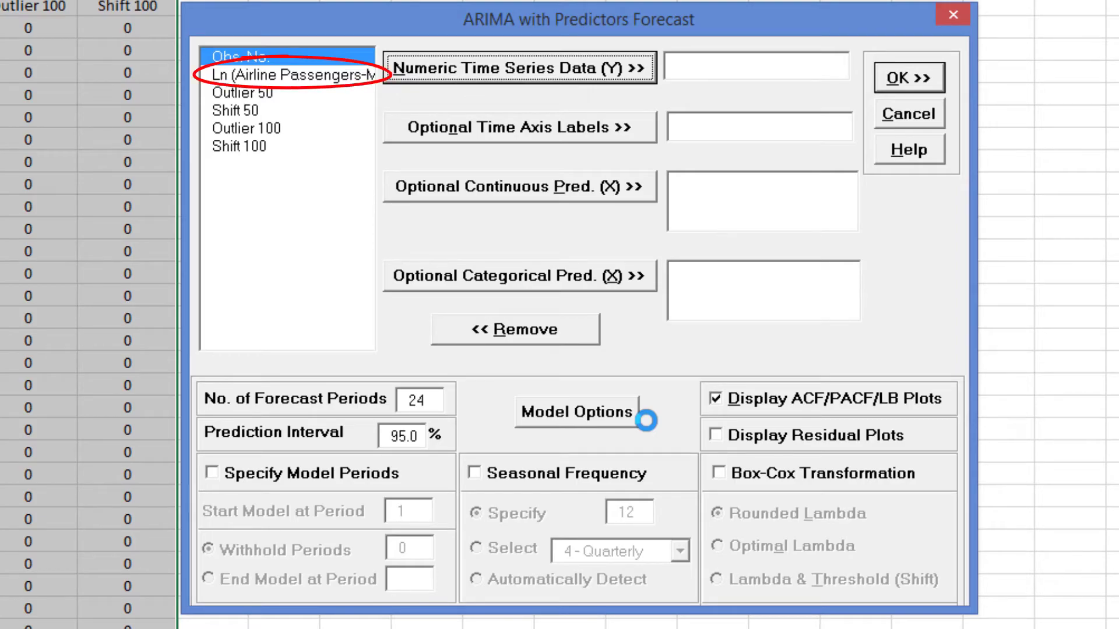
# Forecast the Ln airline passengers column with Outlier 50, Shift 50, Outlier 100, Shift 100 as continuous predictors
pyautogui.click(306, 79)
pyautogui.click(522, 68)
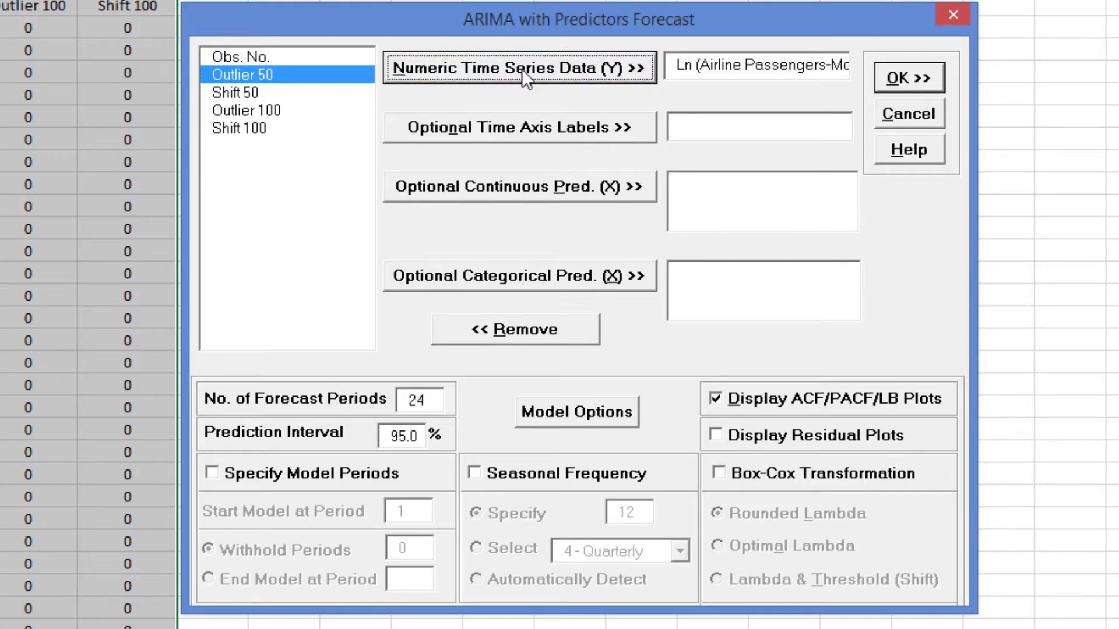
pyautogui.click(599, 195)
pyautogui.click(600, 195)
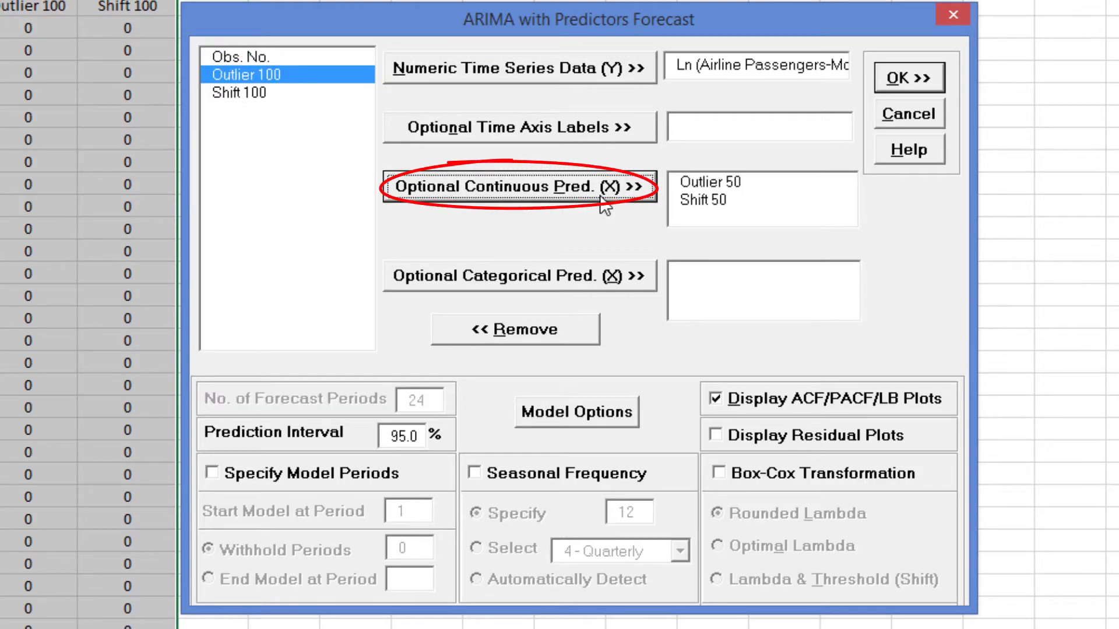
pyautogui.click(604, 201)
pyautogui.click(612, 197)
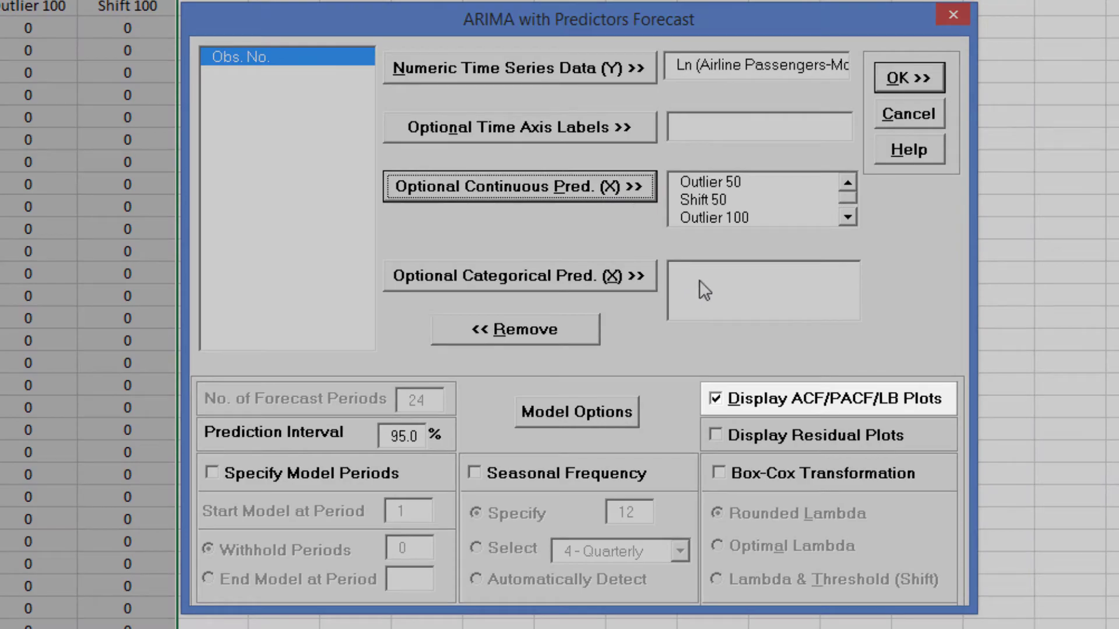
# Turn off the ACF/PACF/LB plots, enable seasonal frequency 12, and open Model Options
pyautogui.click(768, 406)
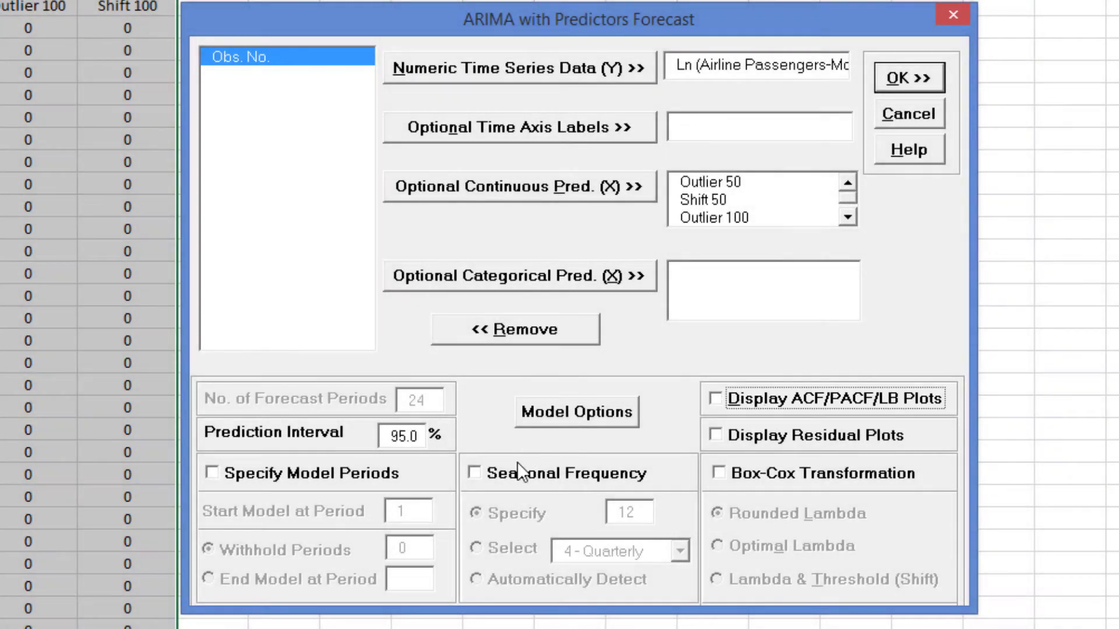
pyautogui.click(514, 476)
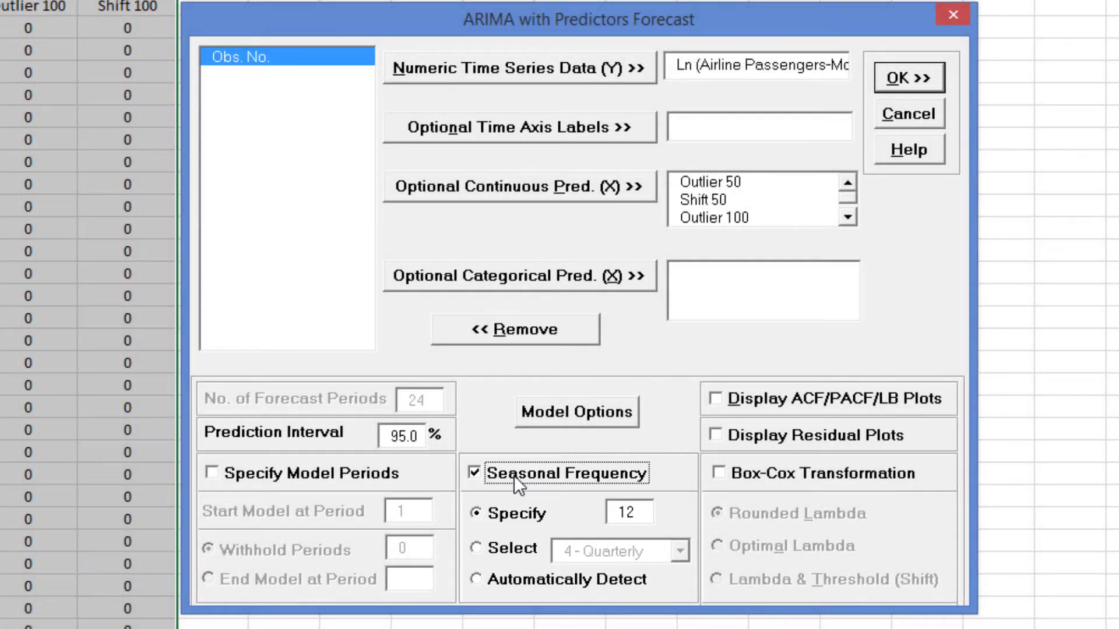
pyautogui.click(579, 413)
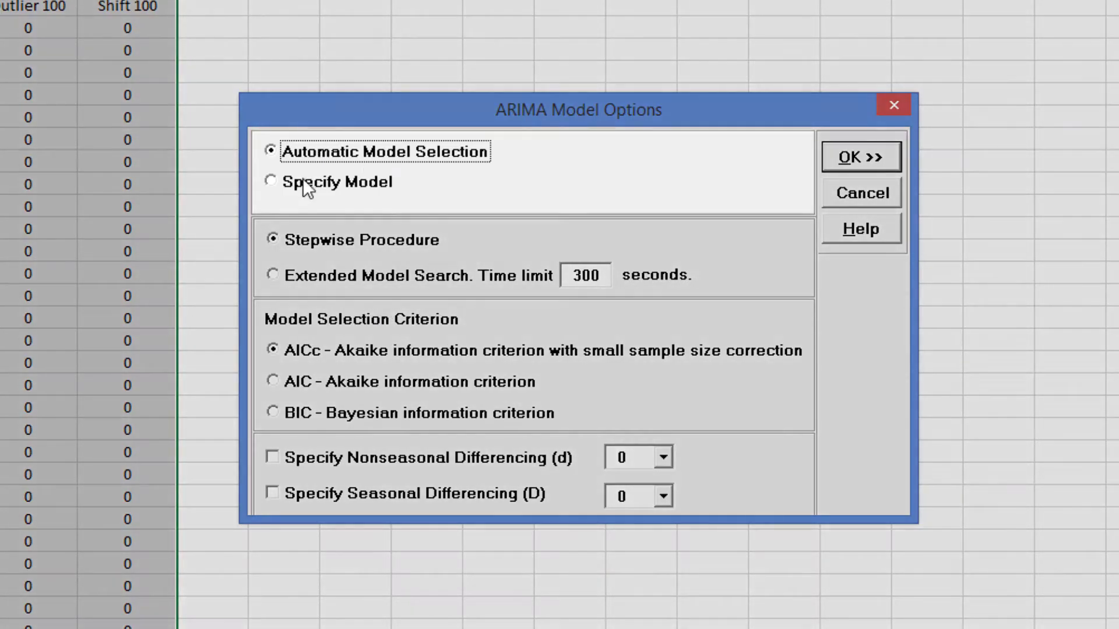
# Specify the model orders d=1, q=1, D=1, Q=1 with no constant and confirm
pyautogui.click(304, 181)
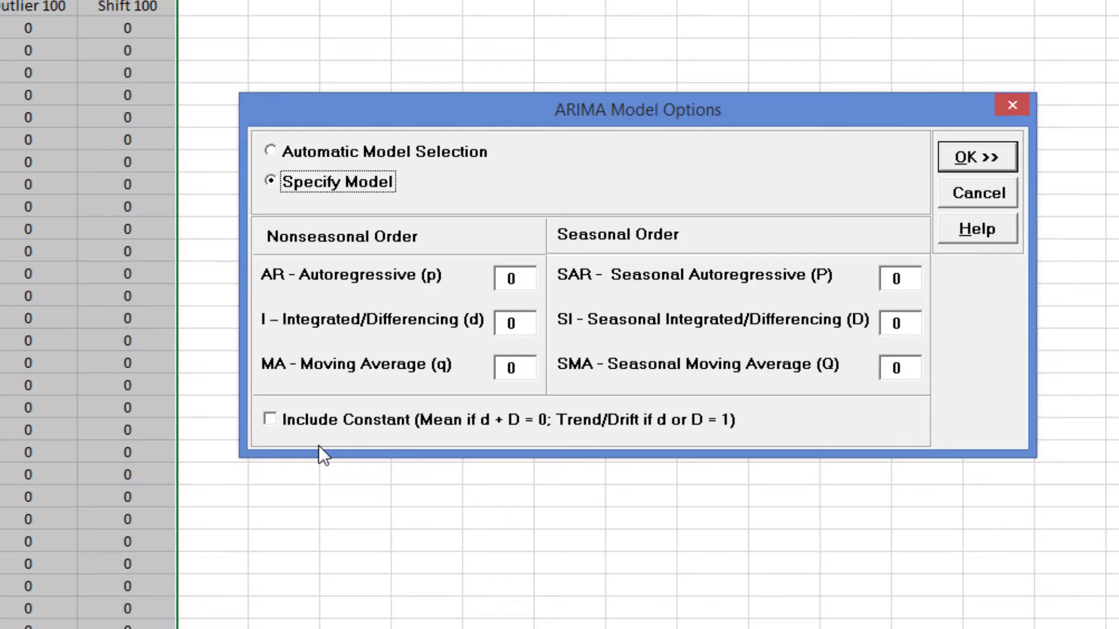
pyautogui.doubleClick(525, 324)
pyautogui.write('1')
pyautogui.press('Tab')
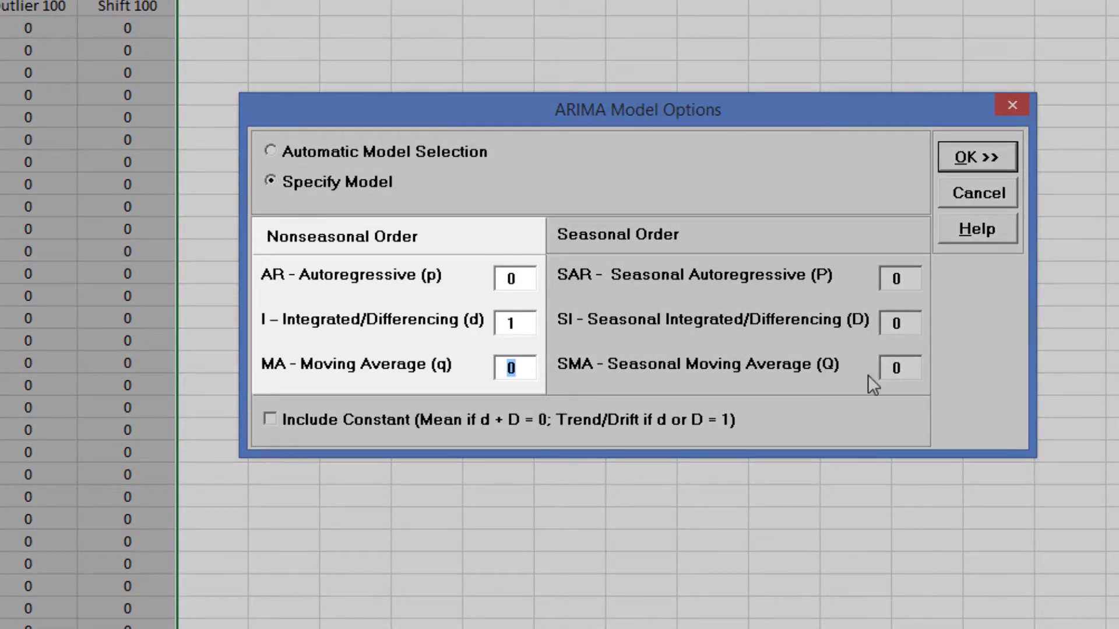
pyautogui.write('1')
pyautogui.doubleClick(907, 315)
pyautogui.write('1')
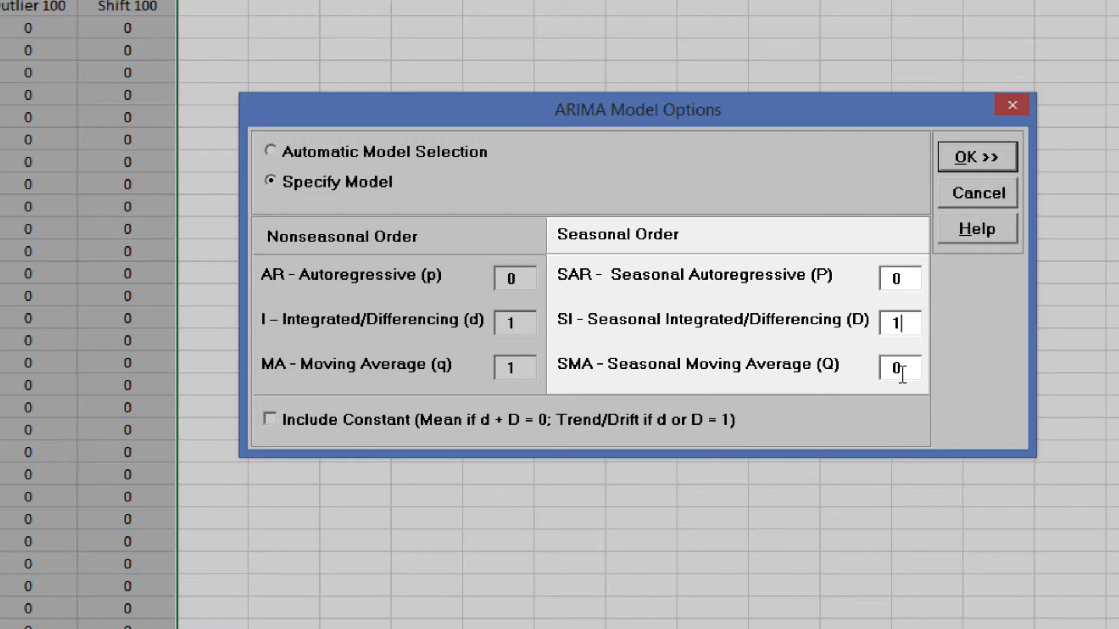
pyautogui.doubleClick(901, 370)
pyautogui.write('1')
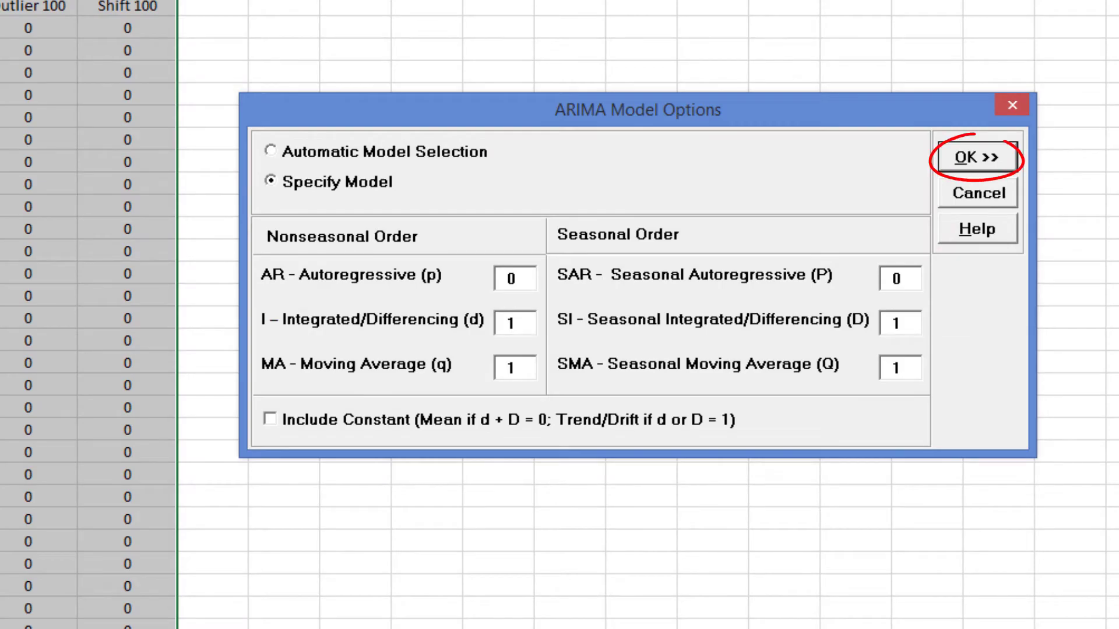
pyautogui.click(965, 165)
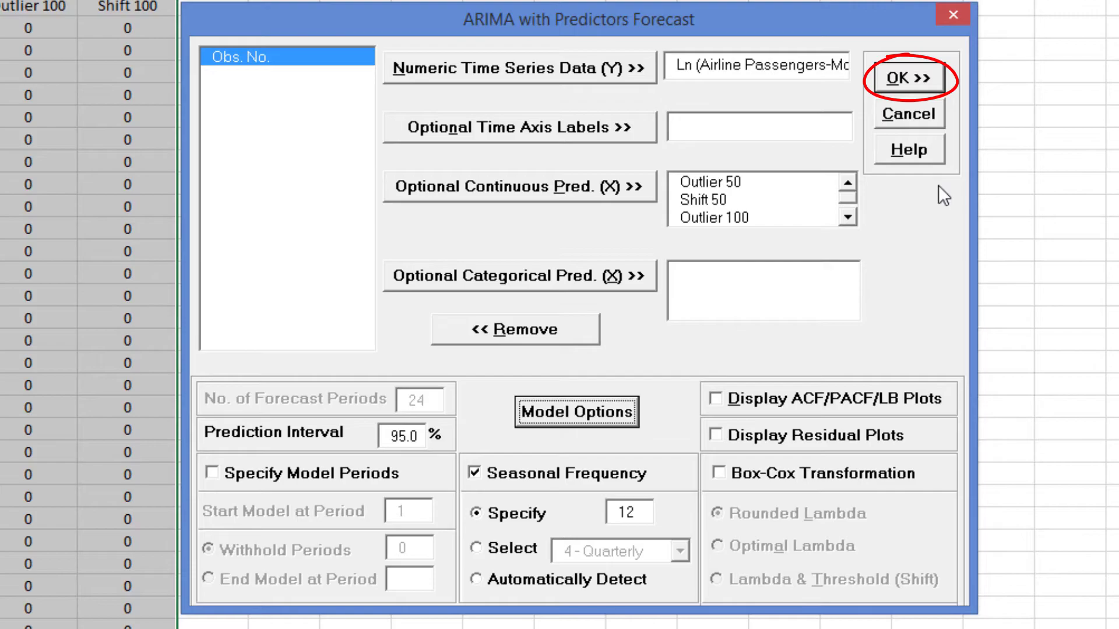
# Run the ARIMA with predictors forecast and scroll through its output
pyautogui.click(887, 72)
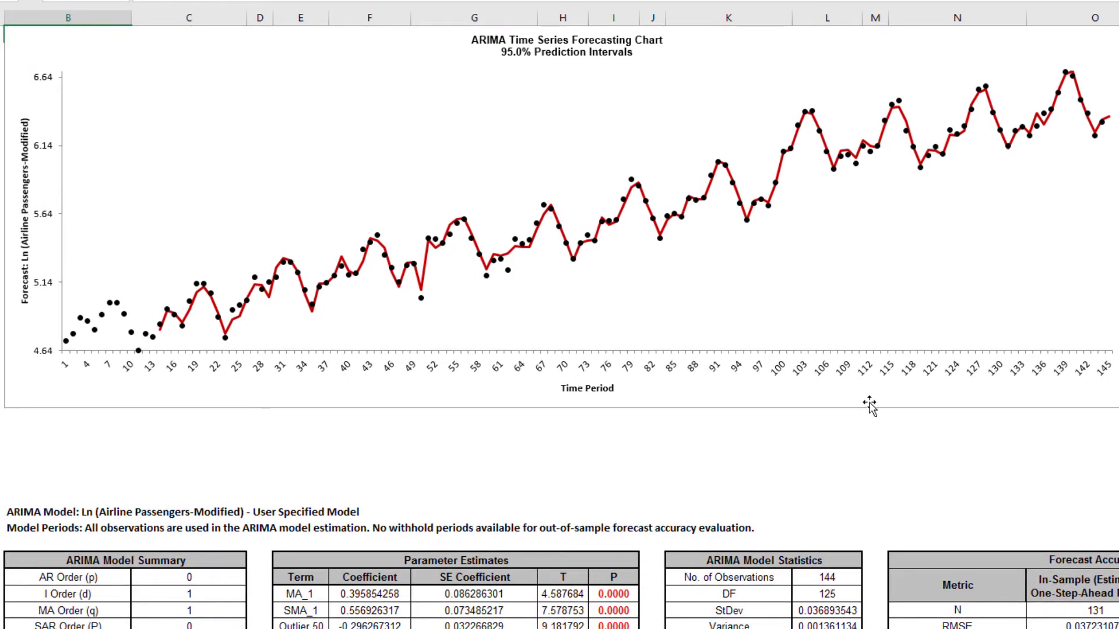
pyautogui.scroll(-3, 880, 438)
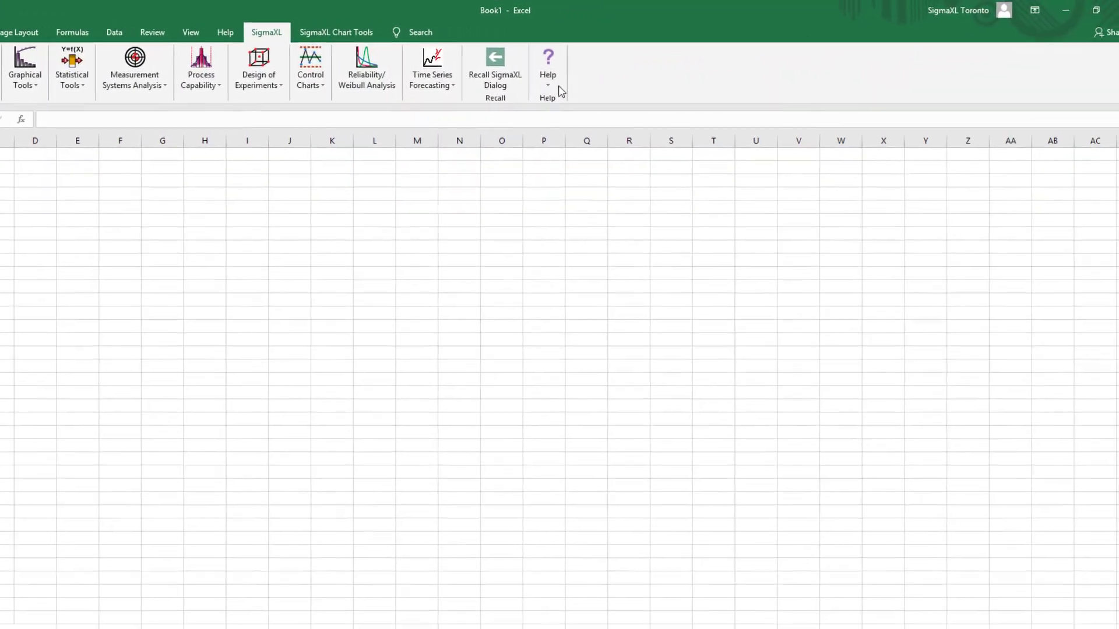
# Open the SigmaXL sample data folder and pick the Daily Electricity Demand with Predictors - ElecDaily workbook
pyautogui.click(629, 60)
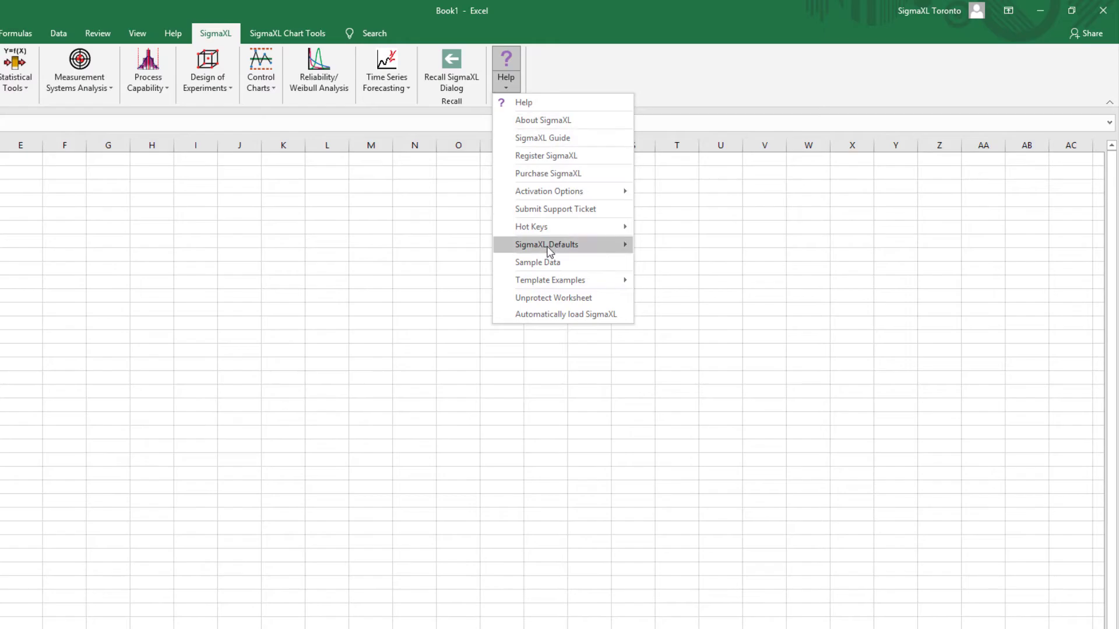
pyautogui.click(537, 262)
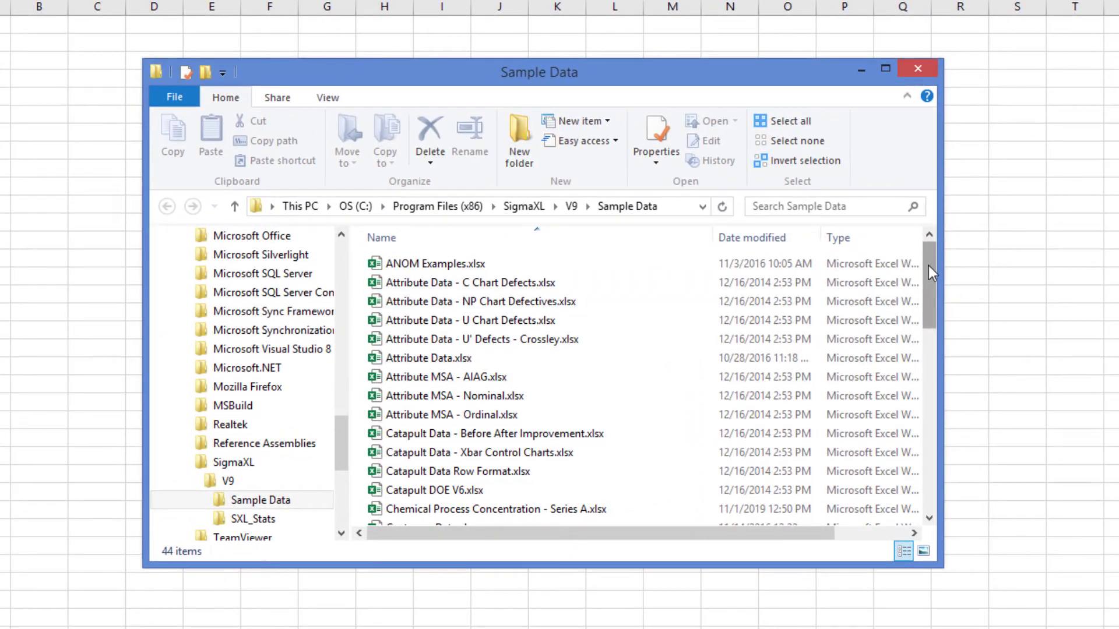
pyautogui.moveTo(928, 270); pyautogui.dragTo(947, 347)
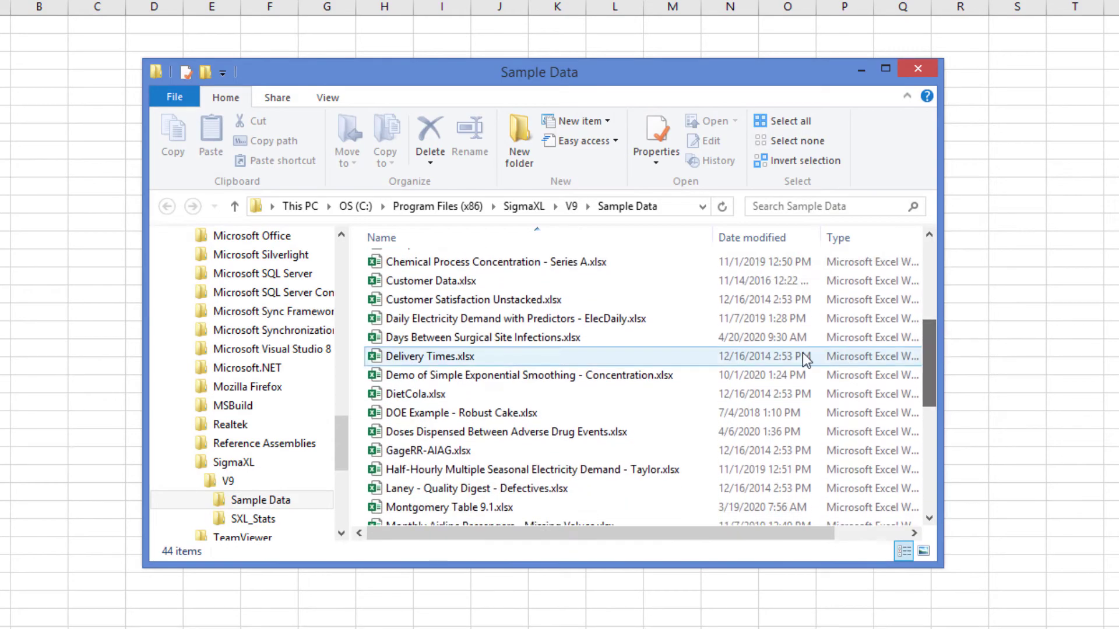
pyautogui.click(619, 320)
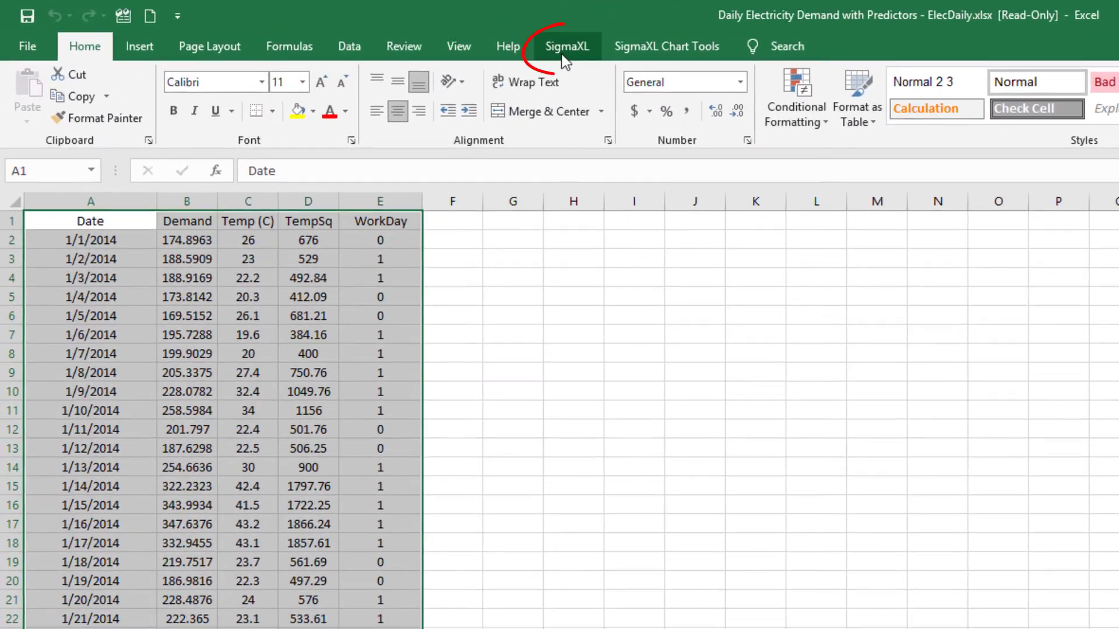
# Start a SigmaXL ARIMA Control Chart with Predictors and continue to its full settings
pyautogui.click(369, 30)
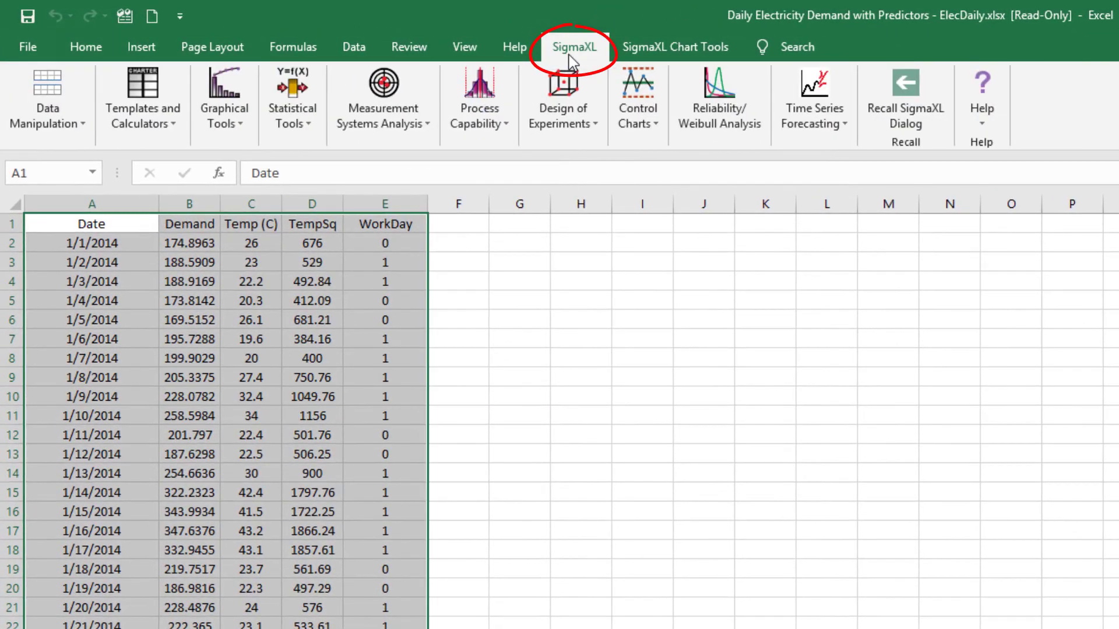
pyautogui.click(814, 123)
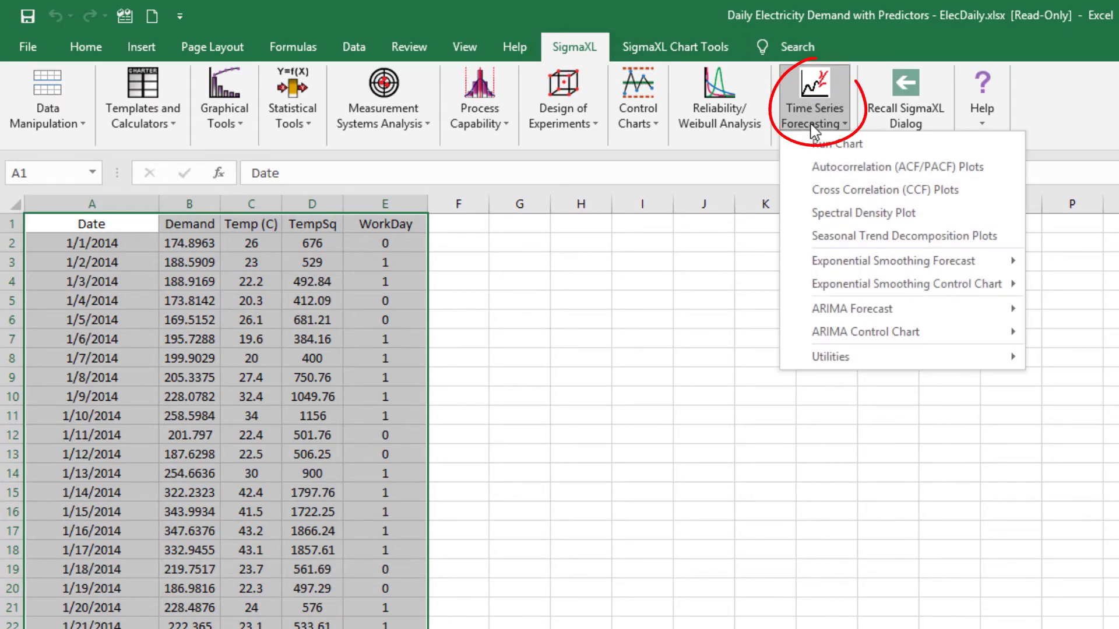
pyautogui.moveTo(857, 334)
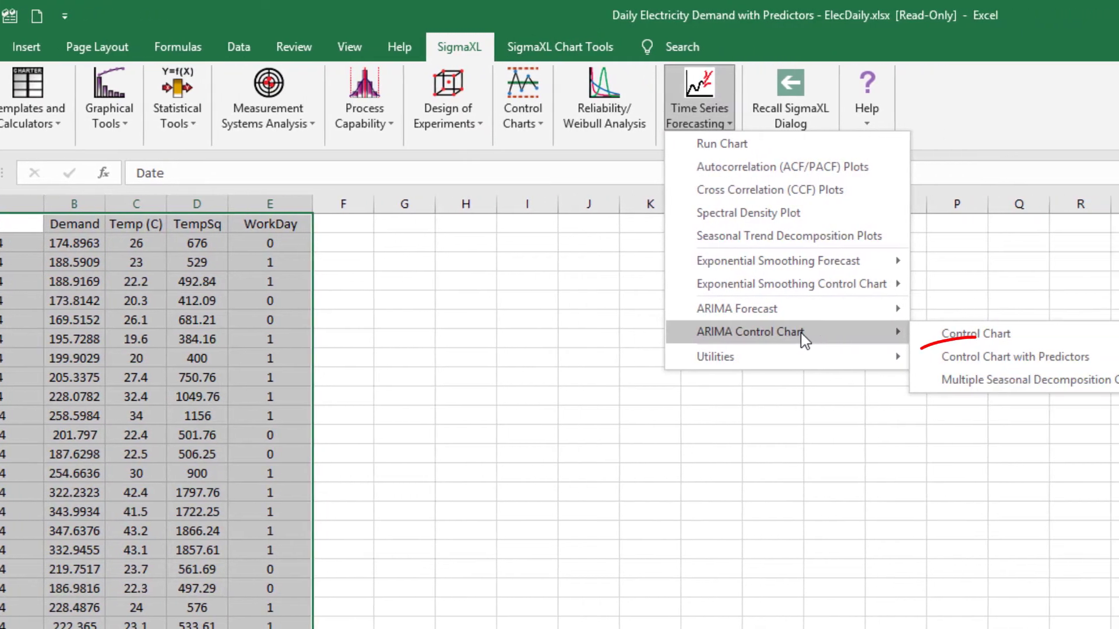
pyautogui.click(991, 356)
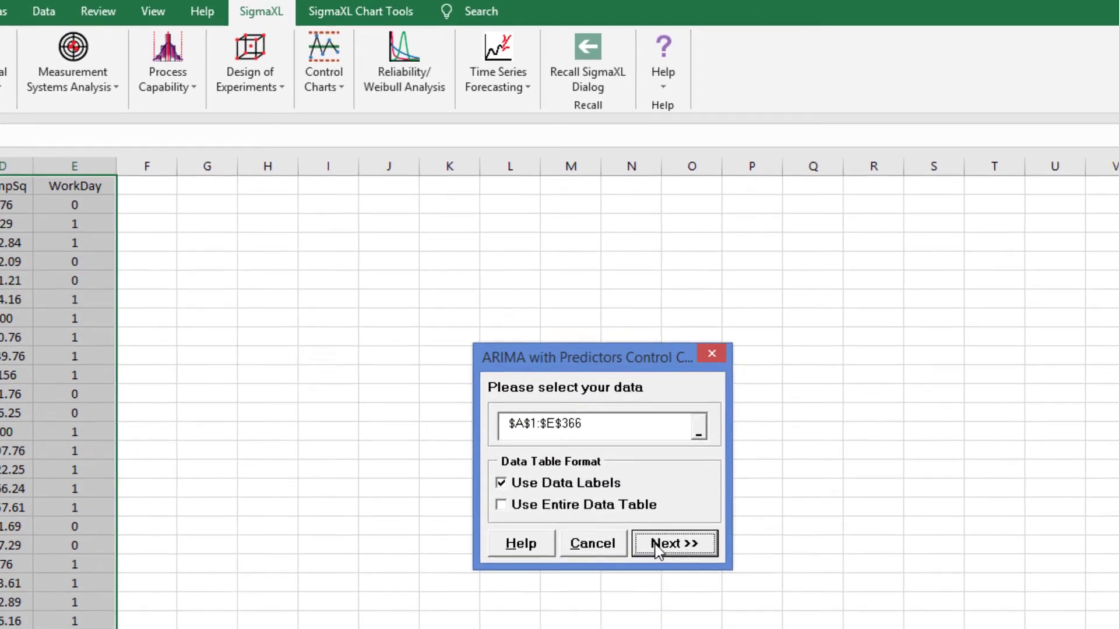
pyautogui.click(664, 585)
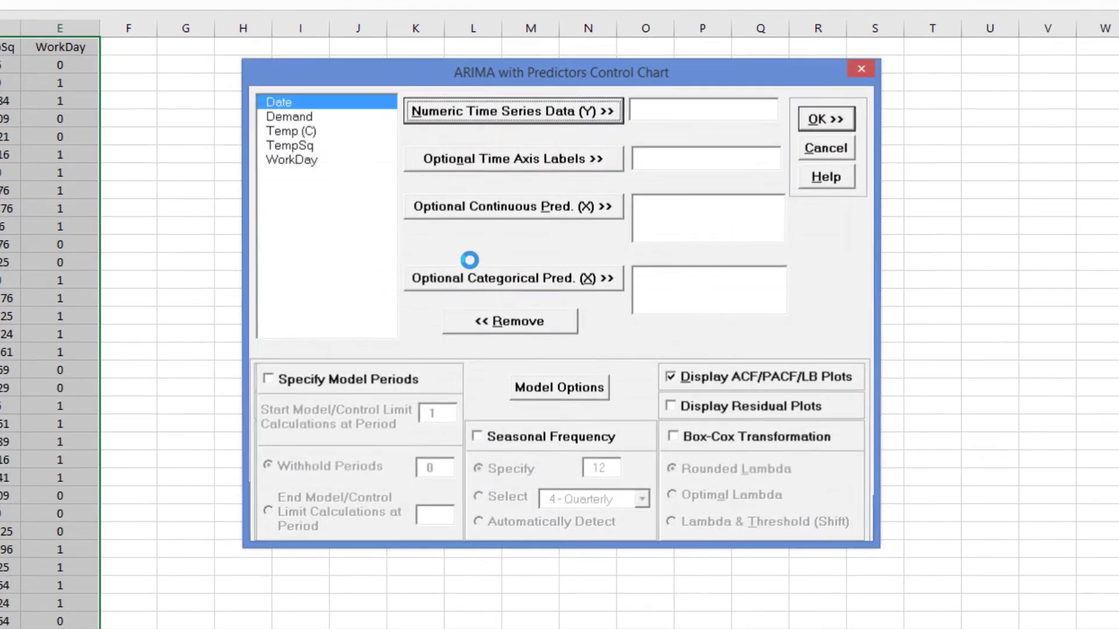
# Assign Demand as series, Date as labels, Temp (C) and TempSq continuous, WorkDay categorical
pyautogui.click(289, 117)
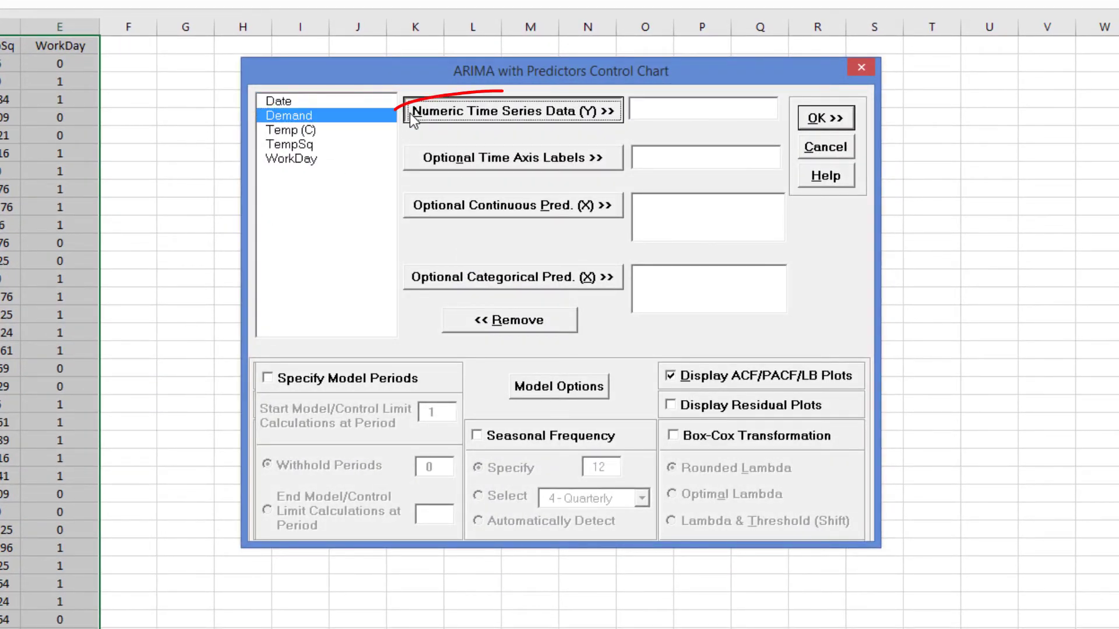
pyautogui.click(413, 112)
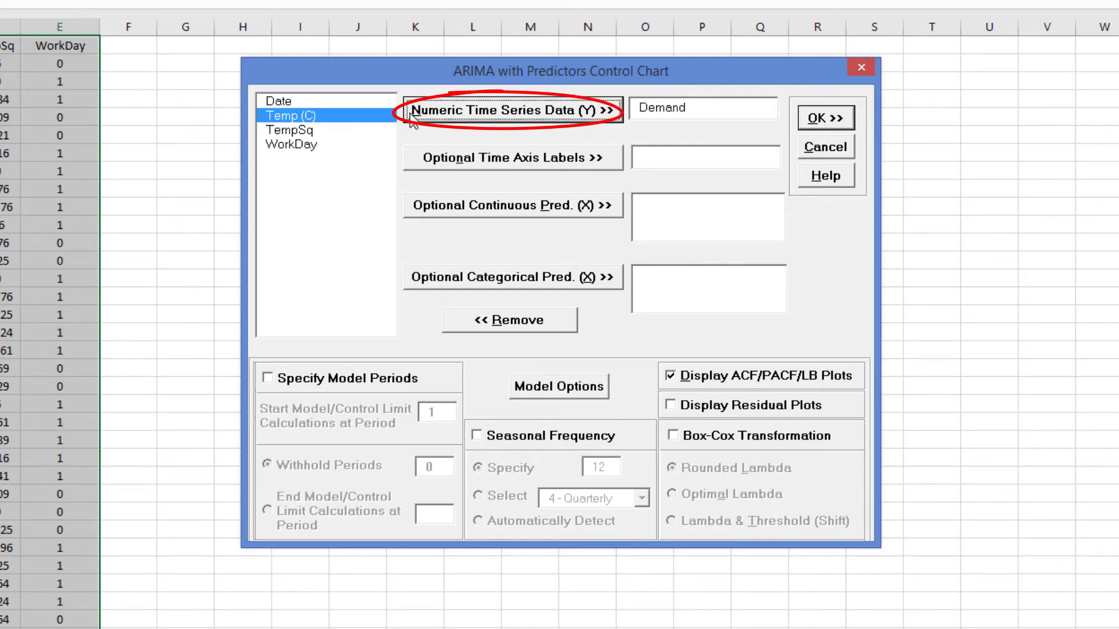
pyautogui.click(338, 99)
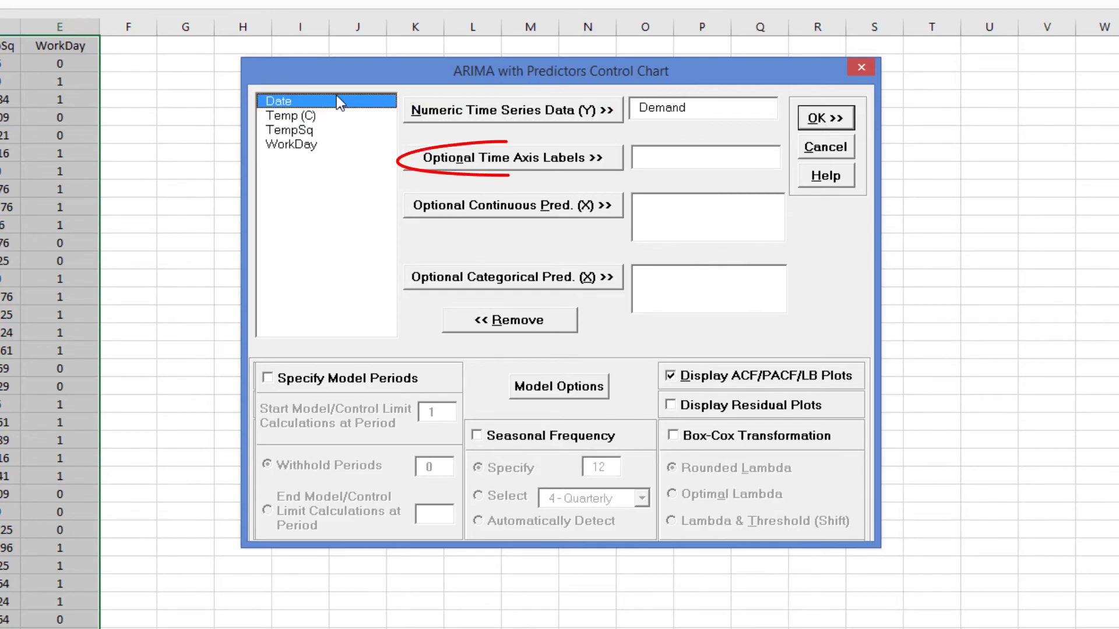
pyautogui.click(505, 162)
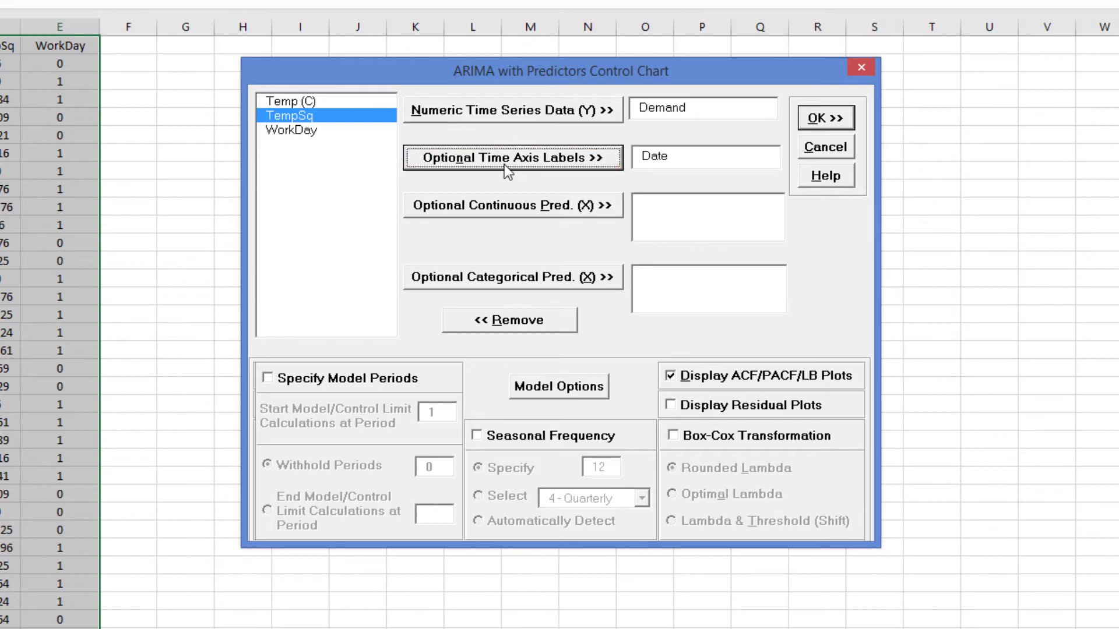
pyautogui.click(335, 102)
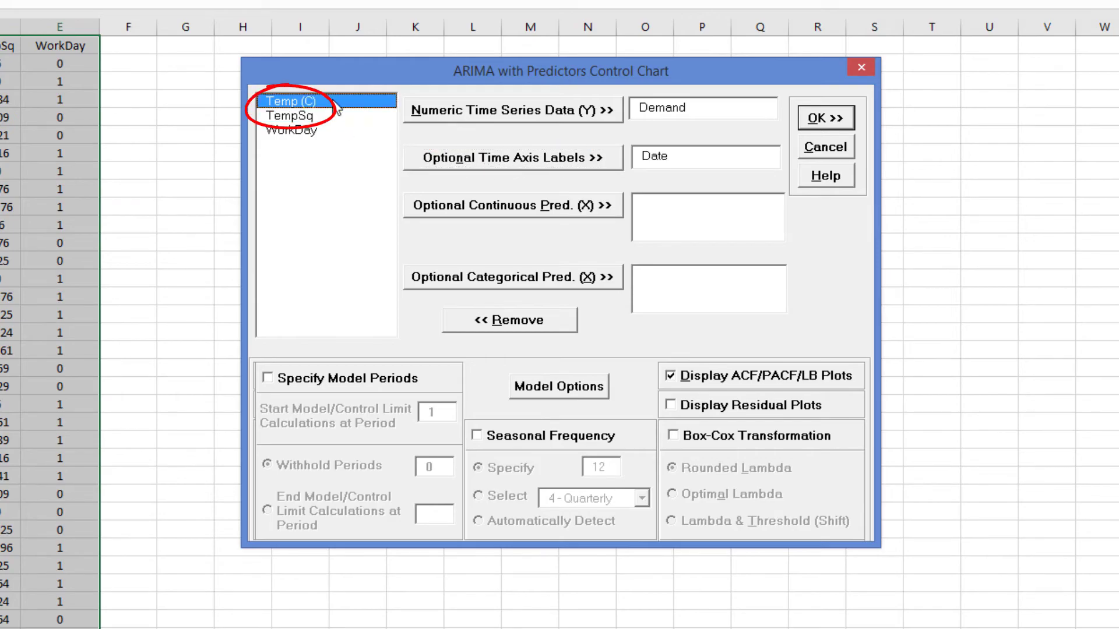
pyautogui.click(516, 206)
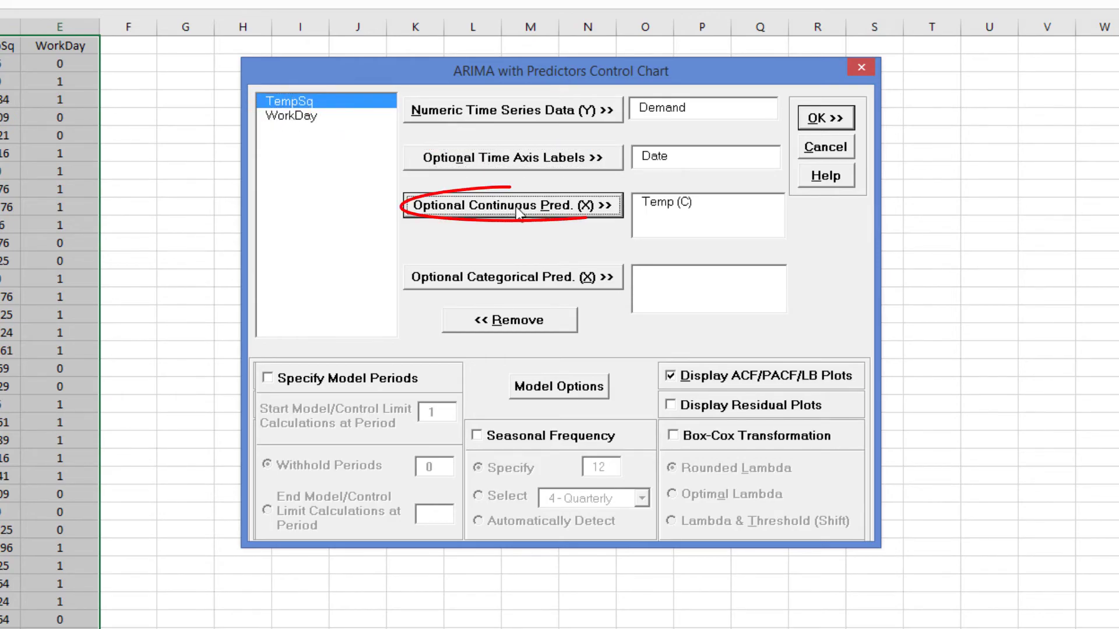
pyautogui.click(359, 99)
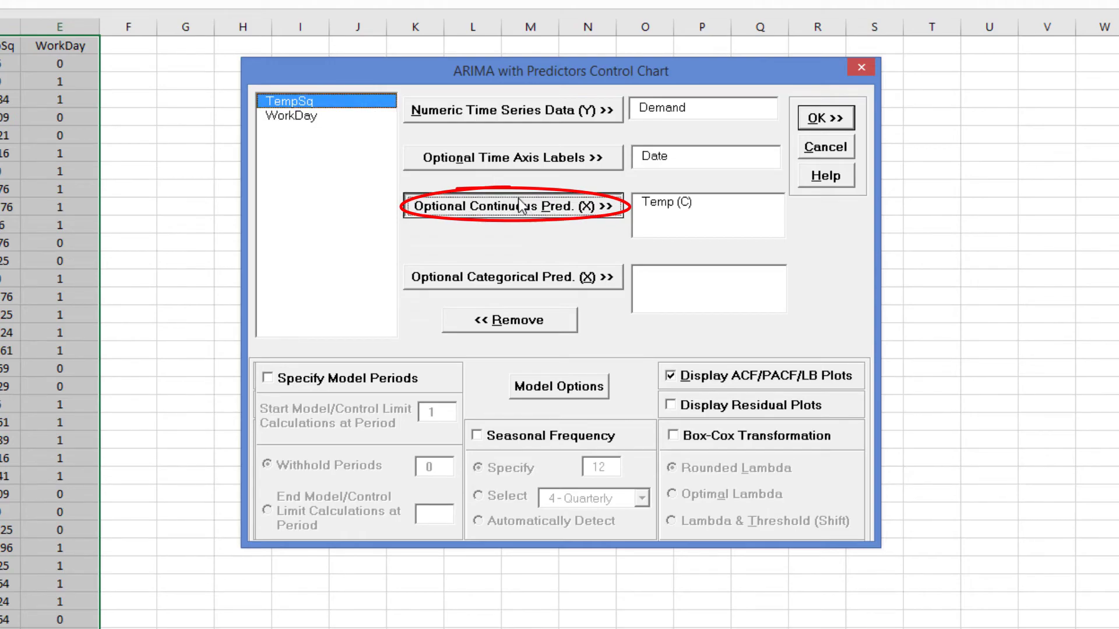
pyautogui.click(519, 199)
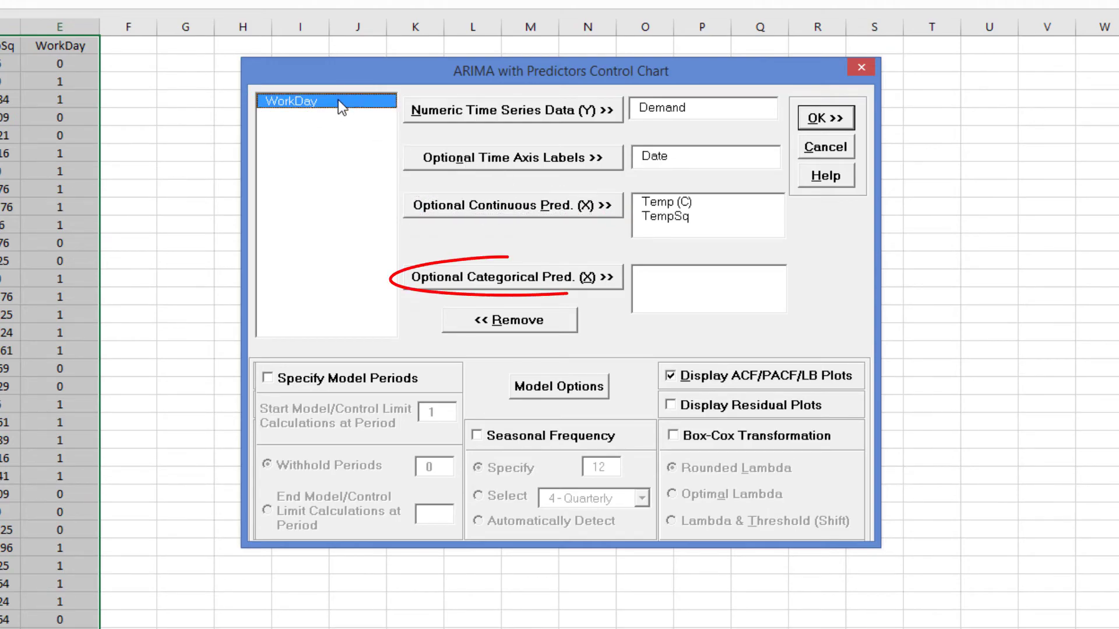
pyautogui.click(528, 284)
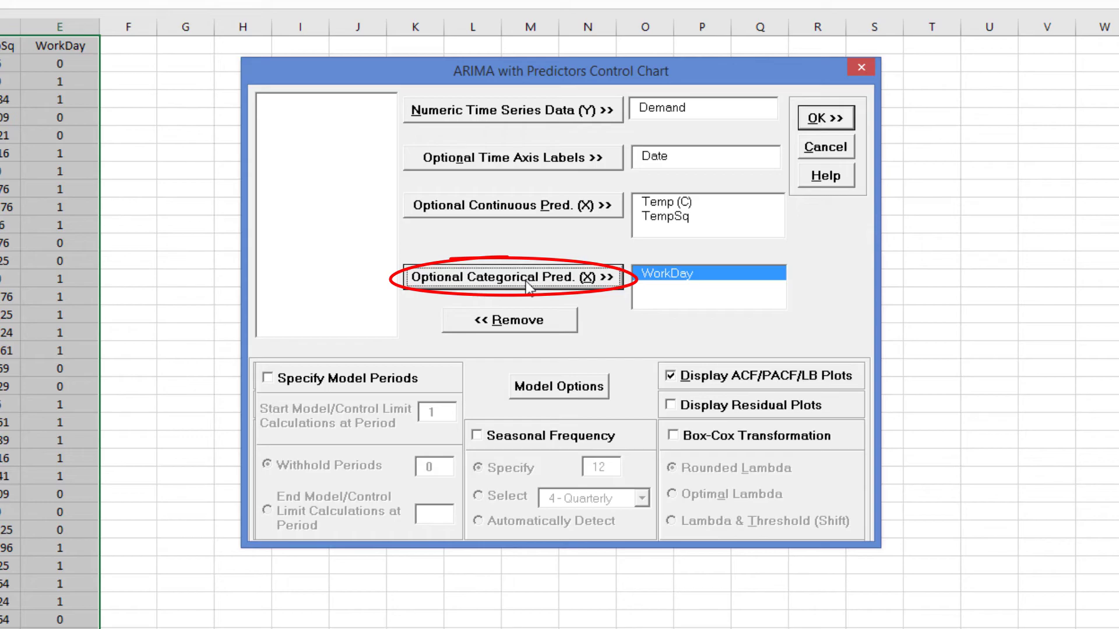
# Use the 7 - Daily preset seasonal frequency, hide ACF/PACF/LB plots, and keep automatic (stepwise, AICc) model selection
pyautogui.click(493, 437)
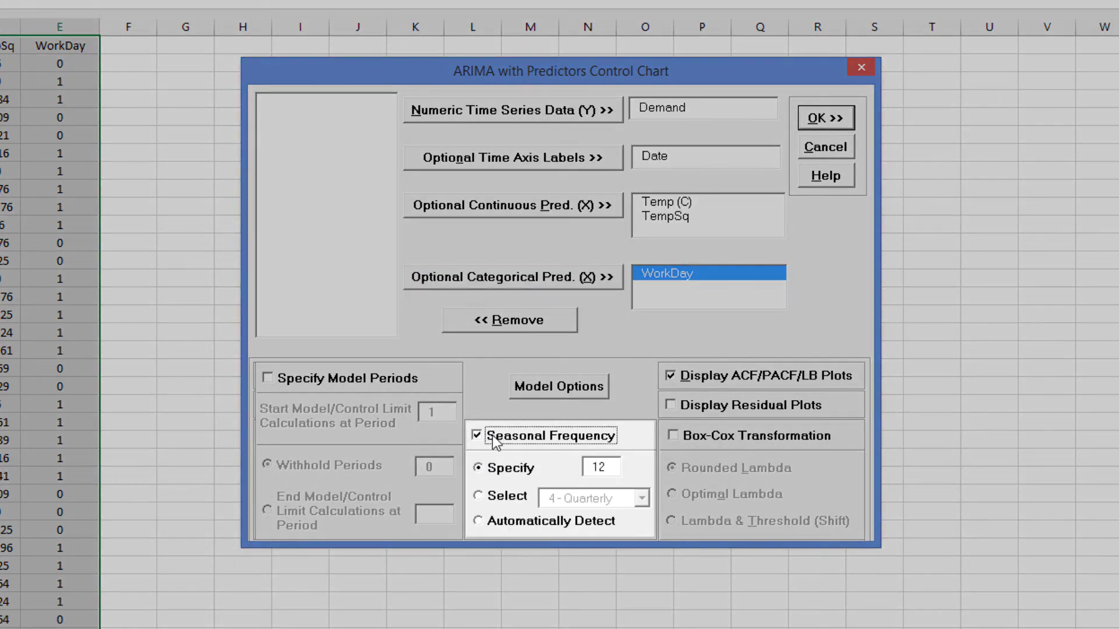
pyautogui.click(513, 496)
pyautogui.click(643, 499)
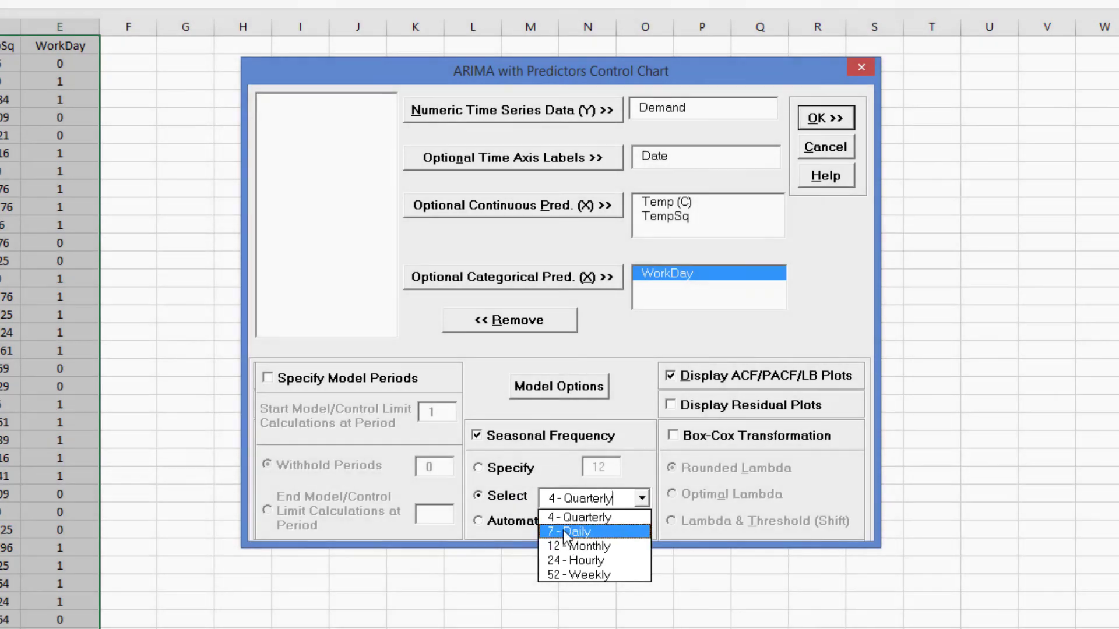
pyautogui.click(567, 529)
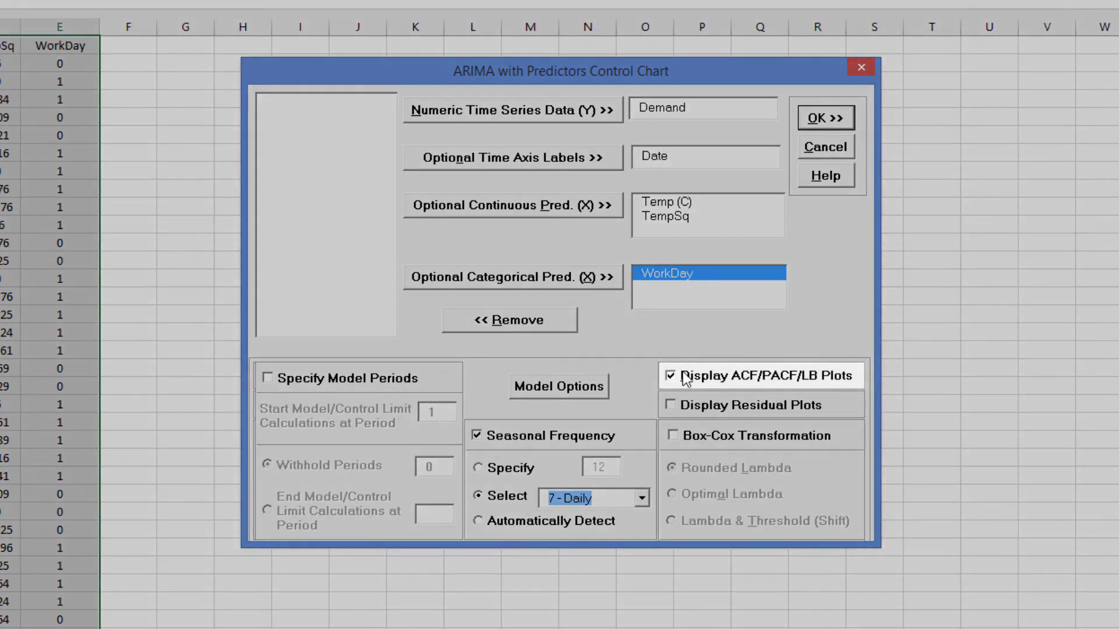
pyautogui.click(685, 378)
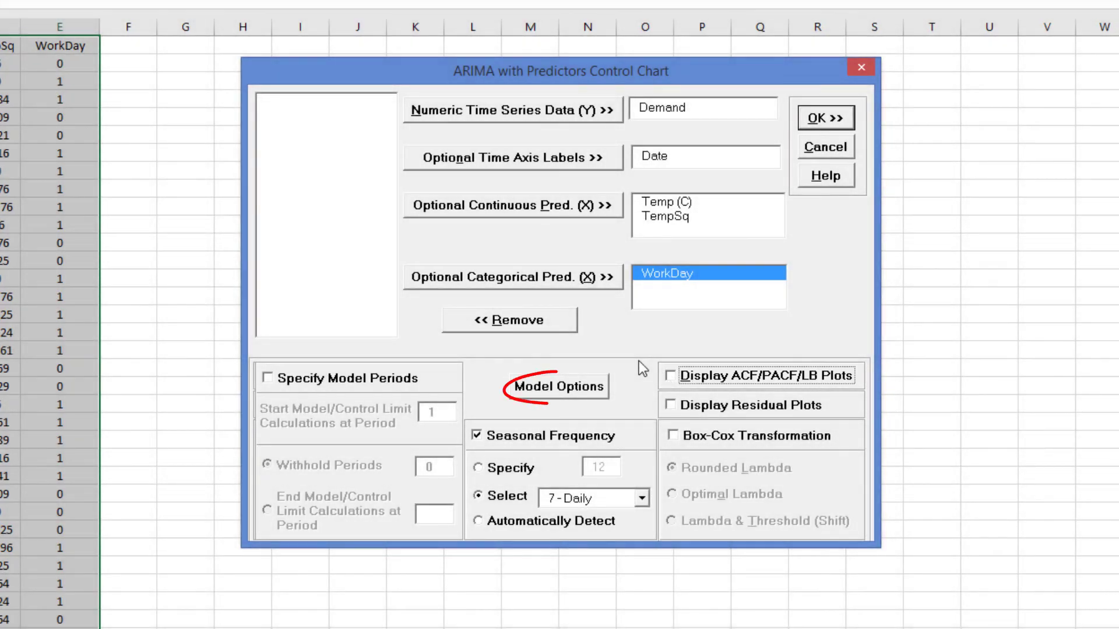
pyautogui.click(582, 387)
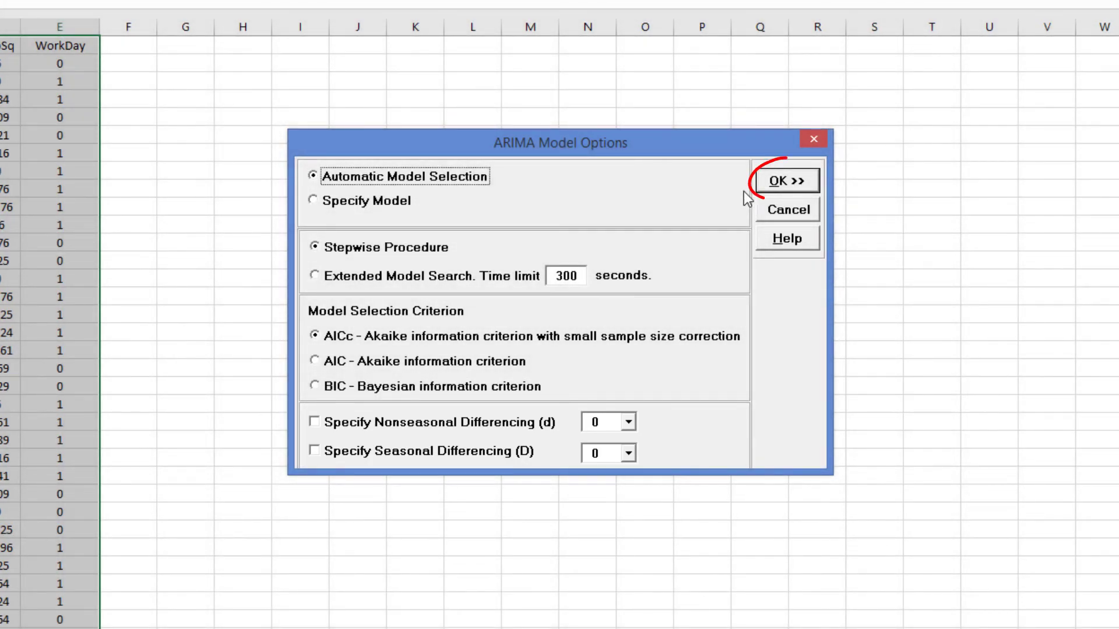
pyautogui.press('Return')
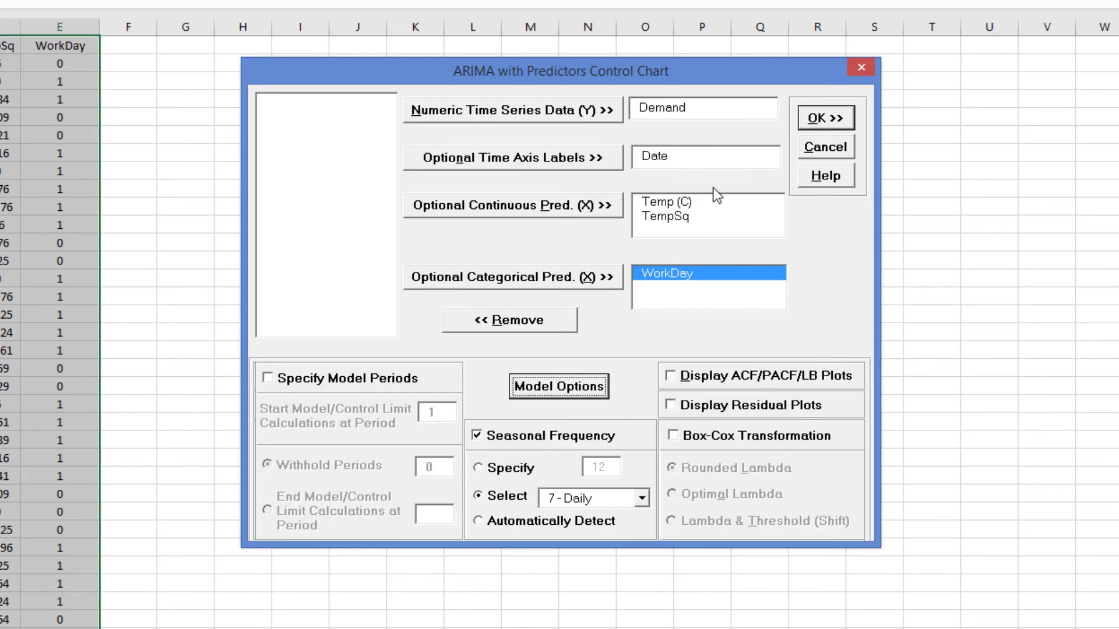